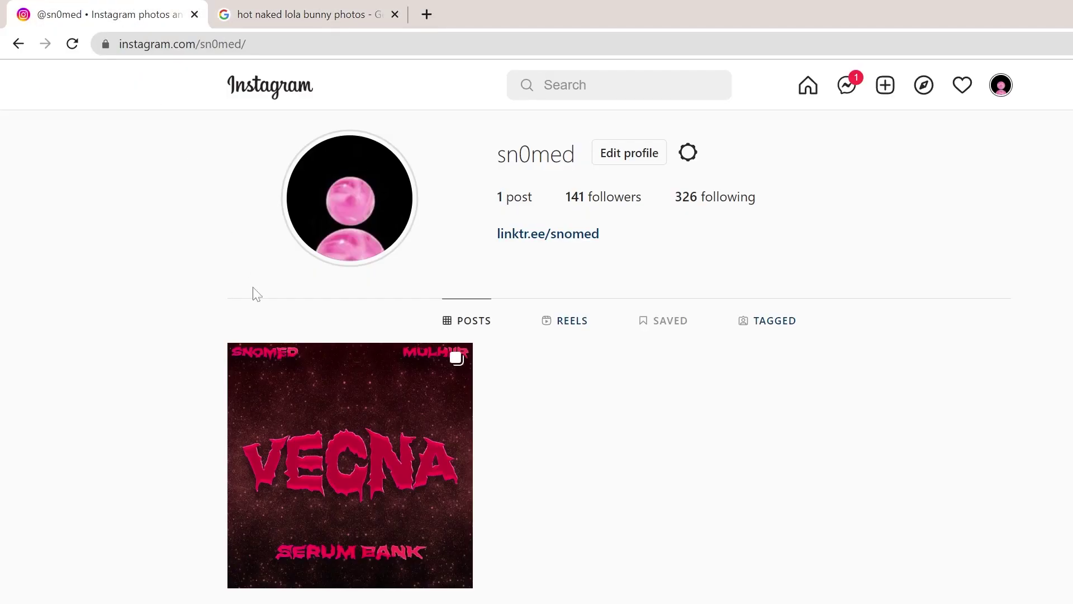
Open the VECNA SERUM BANK kit post on Instagram and read through its caption
click(321, 386)
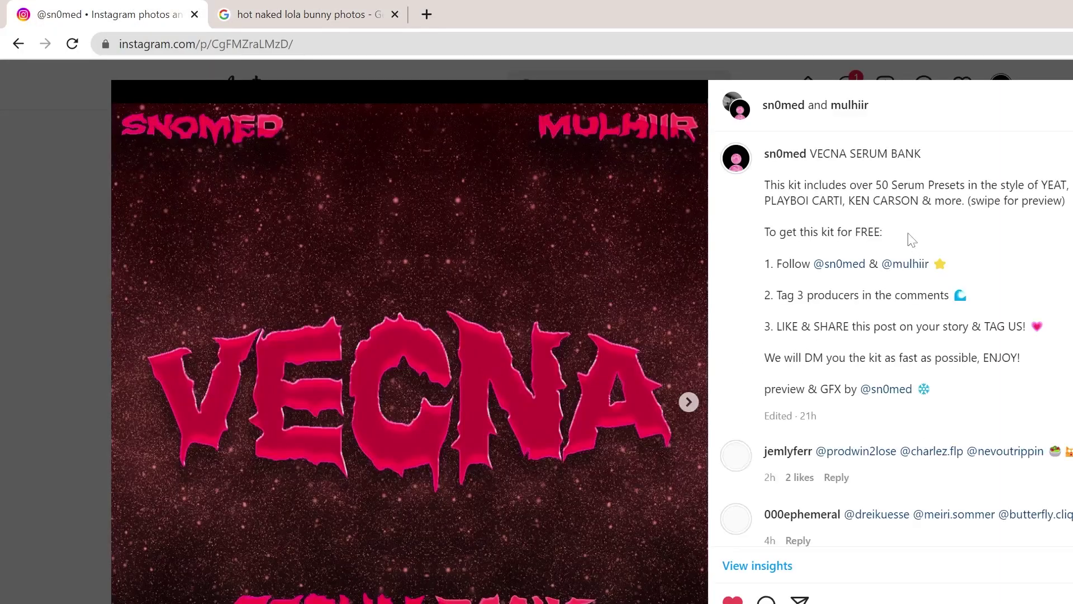
scroll(911, 241, down, 5)
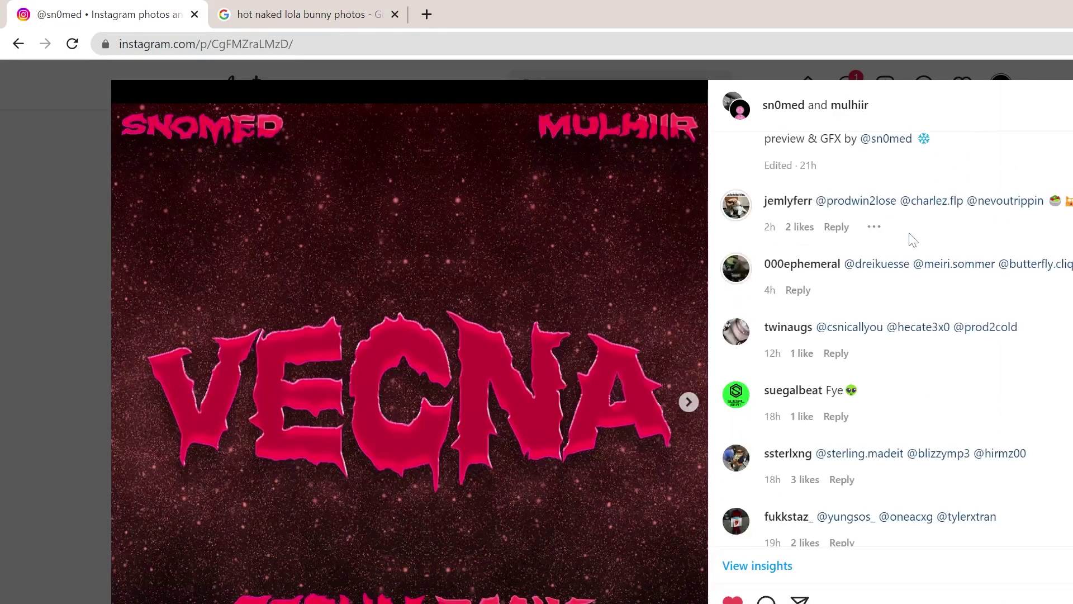
scroll(894, 250, up, 5)
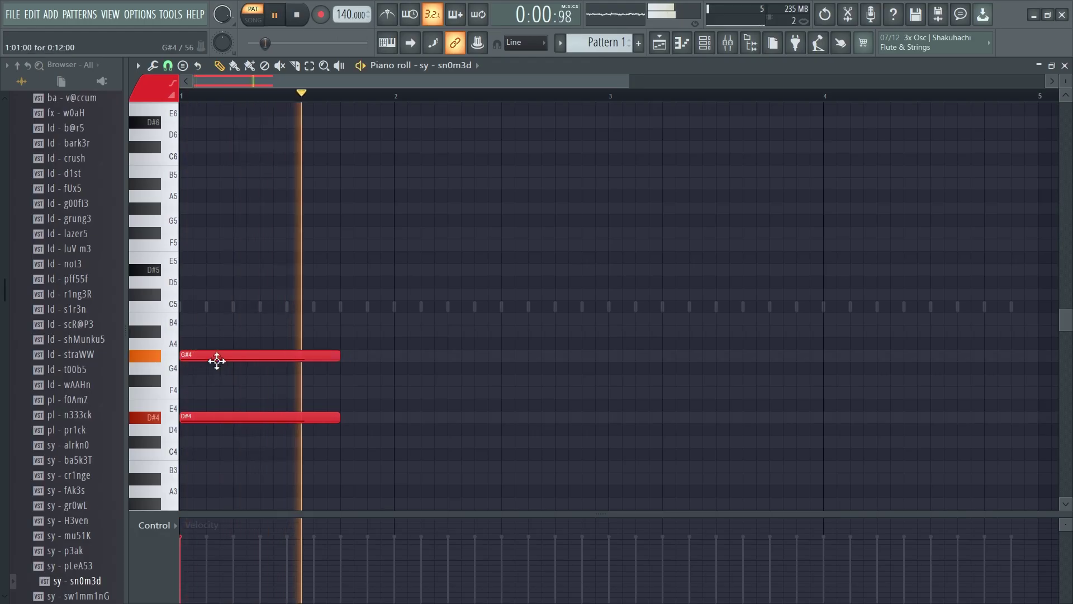
Build the first chord as D#4–A#4–F5–G#5, trimming G#5 to the chord's length
drag(216, 360, 213, 331)
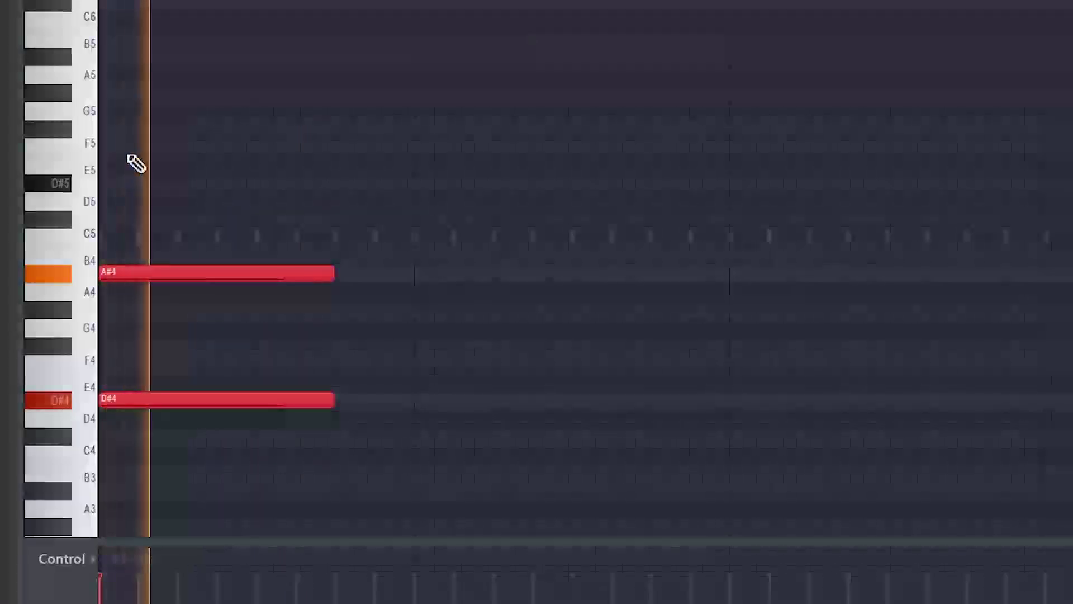
click(107, 147)
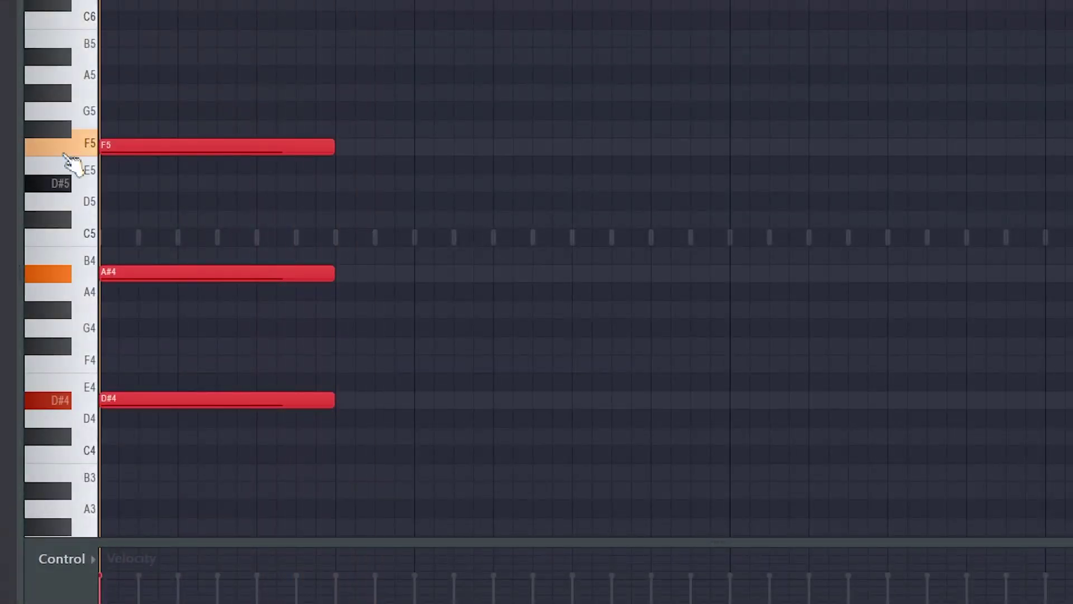
click(216, 92)
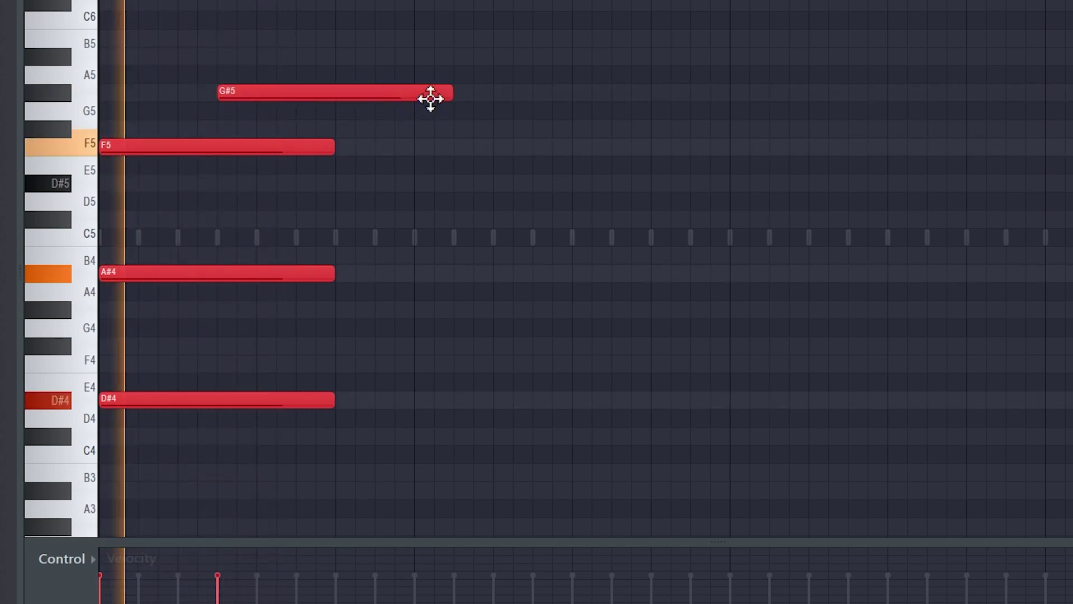
drag(449, 95, 313, 94)
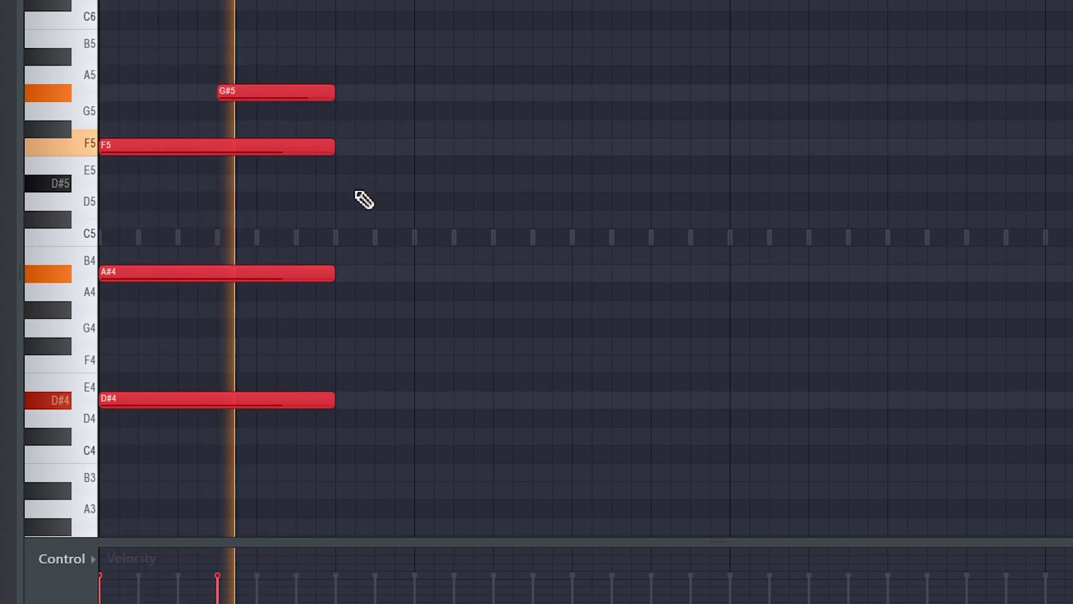
Start the second chord with a lengthened F#5 and add lower notes beneath it
click(352, 129)
drag(453, 129, 552, 129)
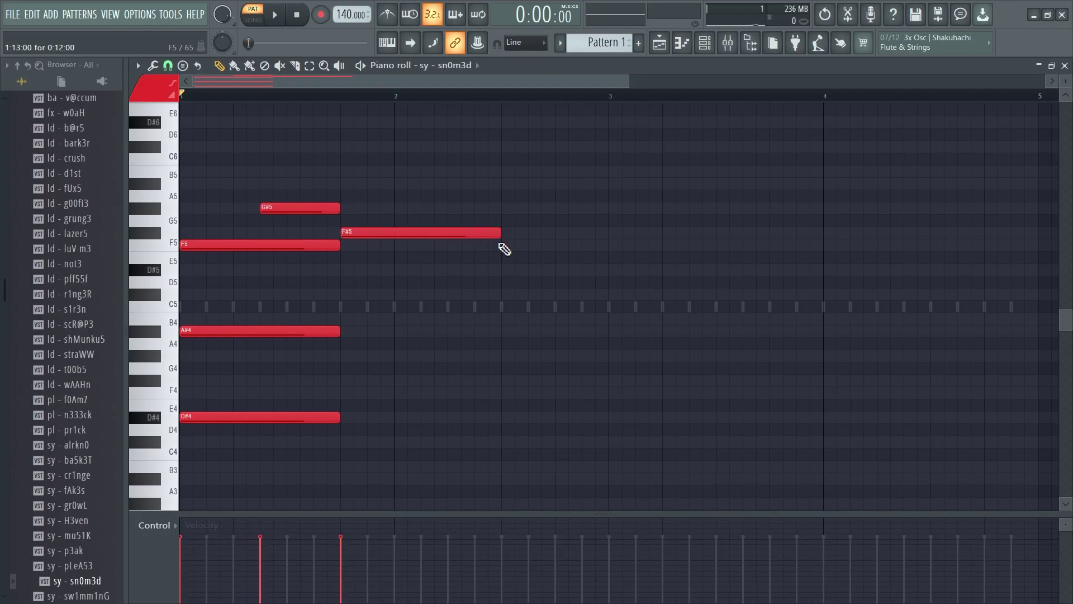
key(space)
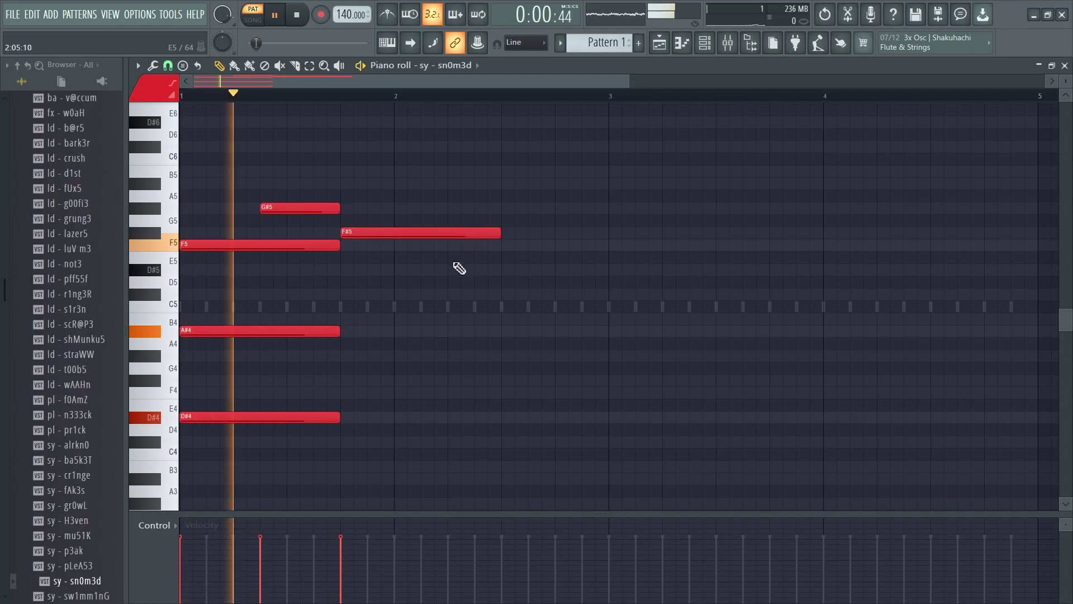
click(344, 320)
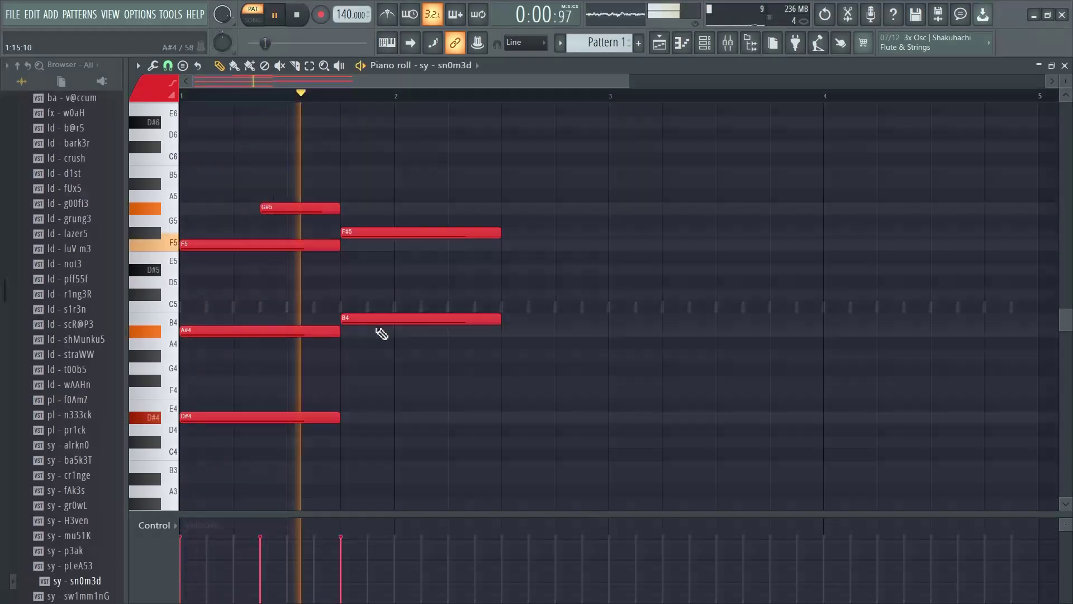
drag(376, 321, 381, 386)
click(349, 442)
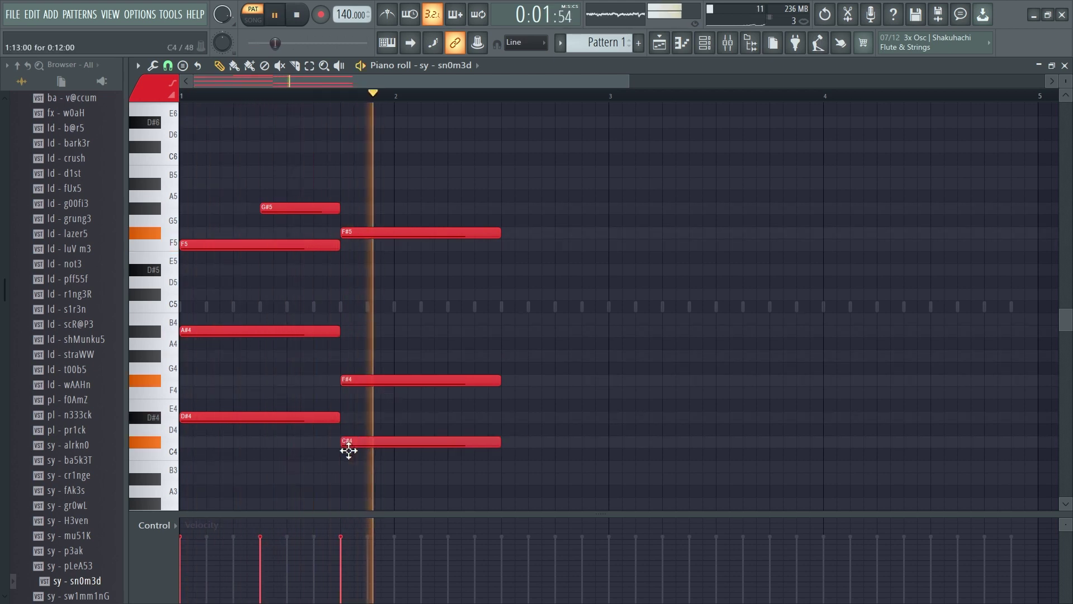
right_click(356, 444)
click(340, 478)
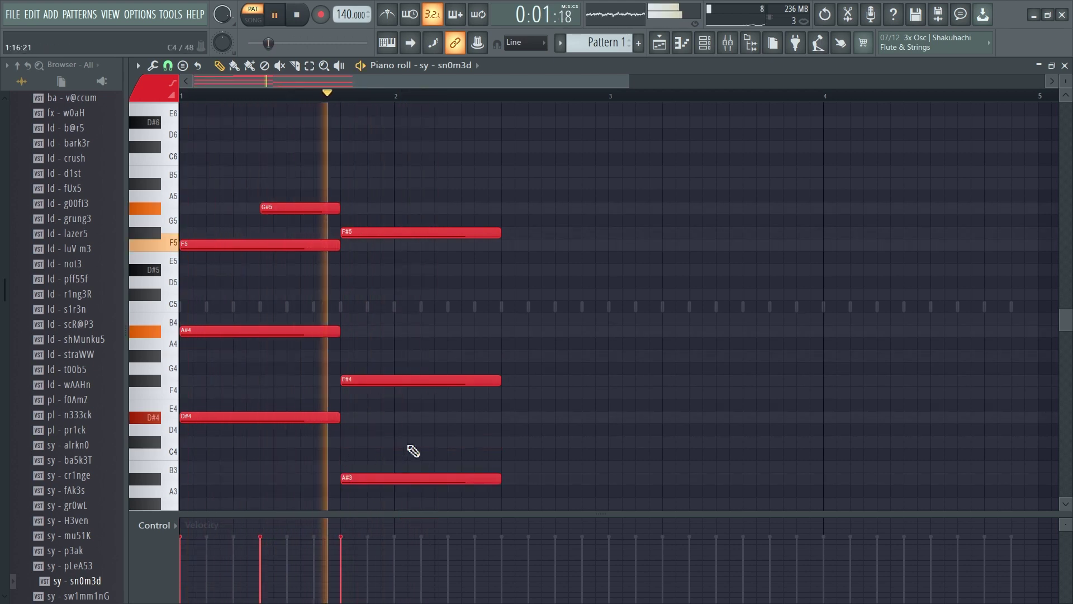
Audition the chords, deleting the A#3 and a trial note to leave B3–F#4–F#5
scroll(425, 441, down, 3)
right_click(381, 408)
key(space)
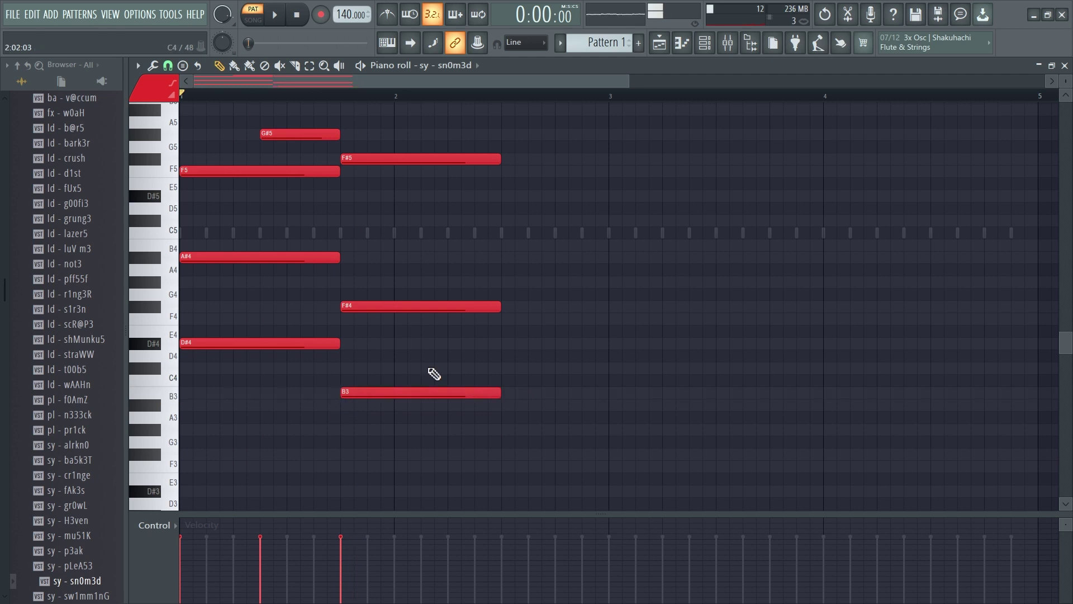
key(space)
click(530, 314)
right_click(534, 313)
scroll(555, 347, up, 3)
scroll(555, 347, down, 1)
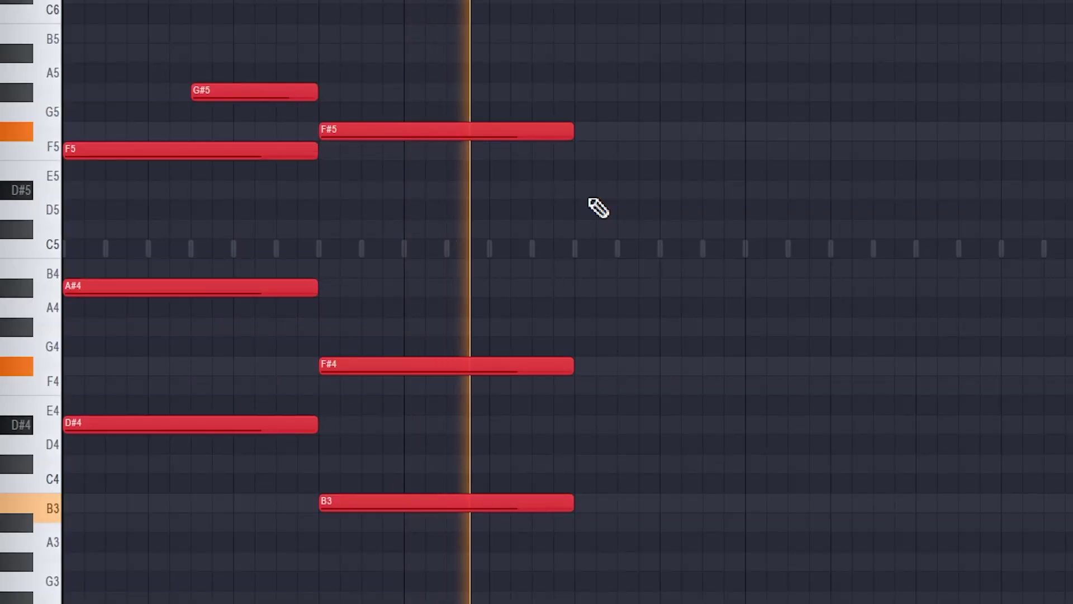
Begin the third chord with A#4 and F#4 notes after the second chord
click(505, 233)
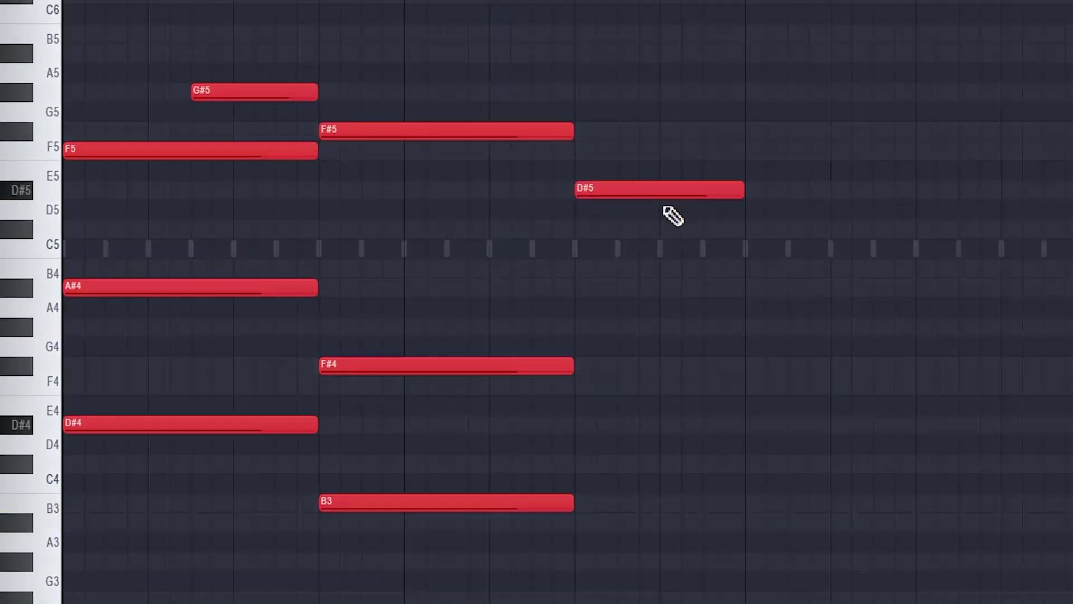
drag(651, 190, 654, 242)
key(space)
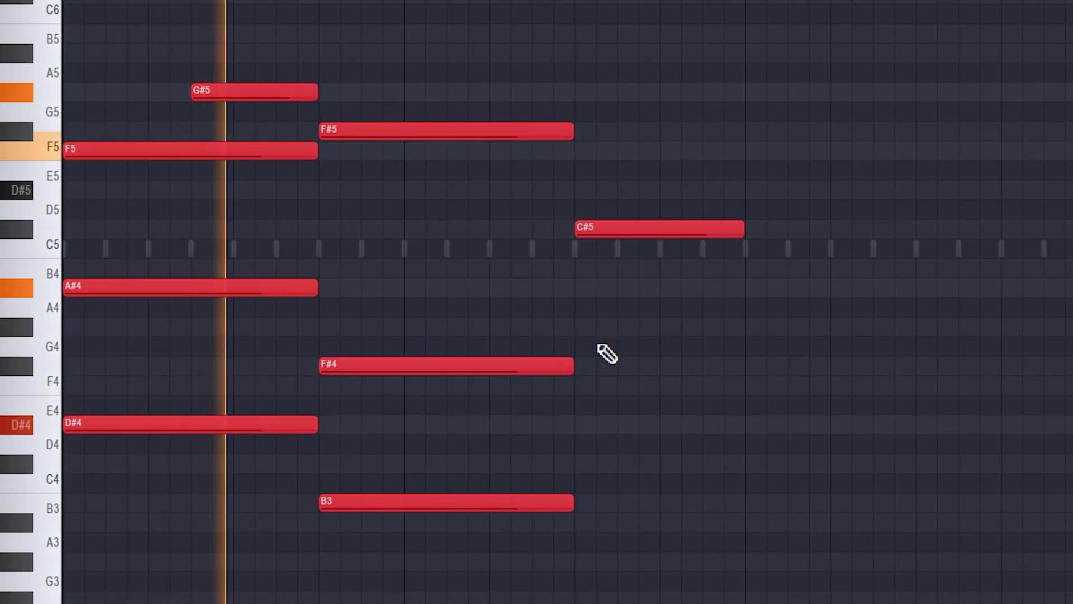
click(581, 366)
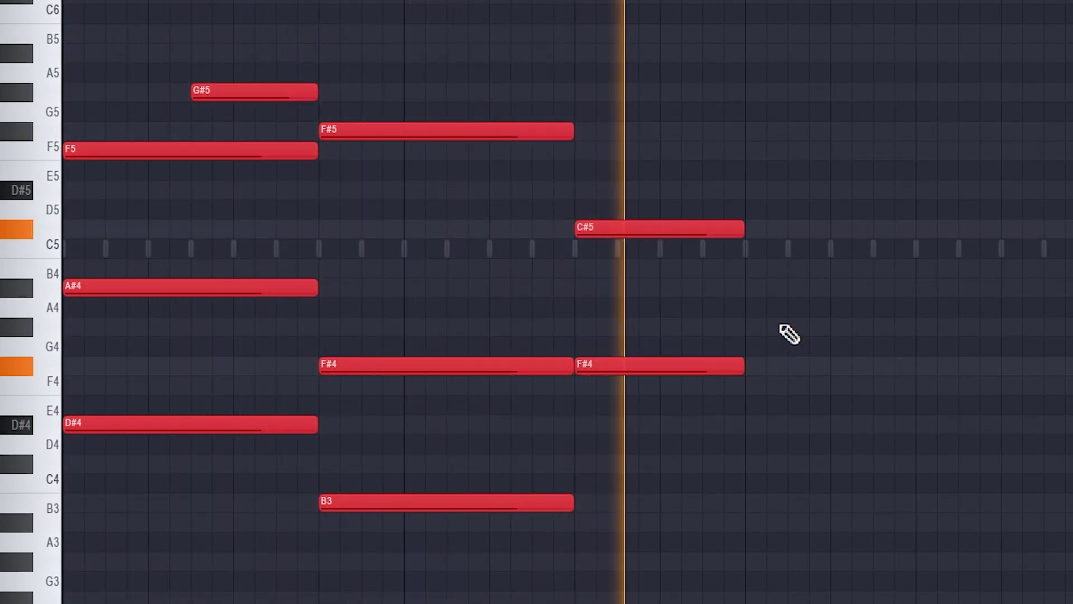
key(space)
drag(635, 230, 624, 282)
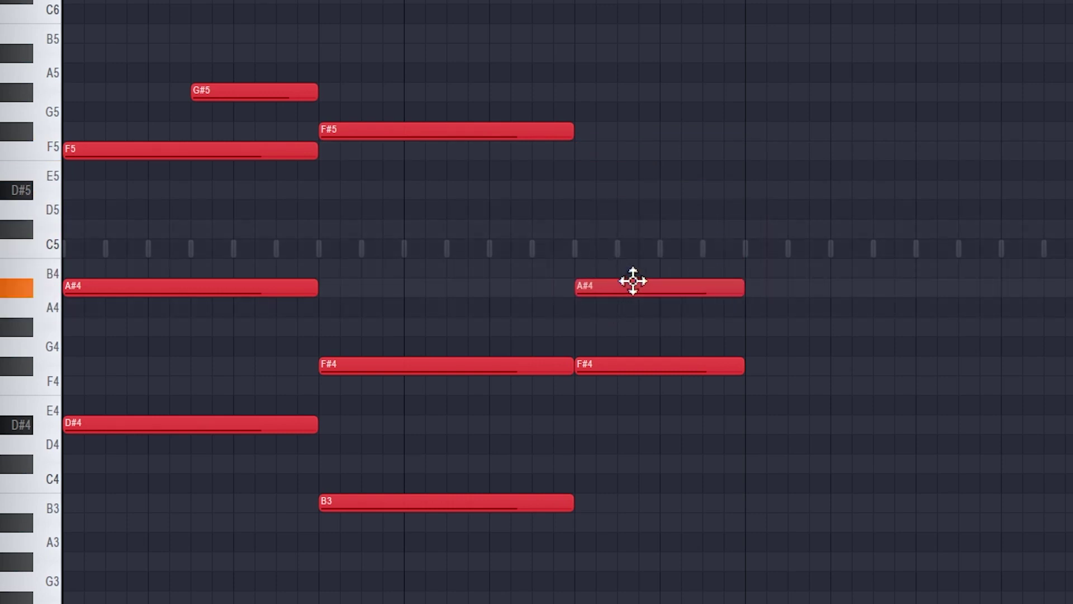
Finish the third chord as A#3–F4–A#4 and deselect the pasted chord copies
key(space)
right_click(669, 363)
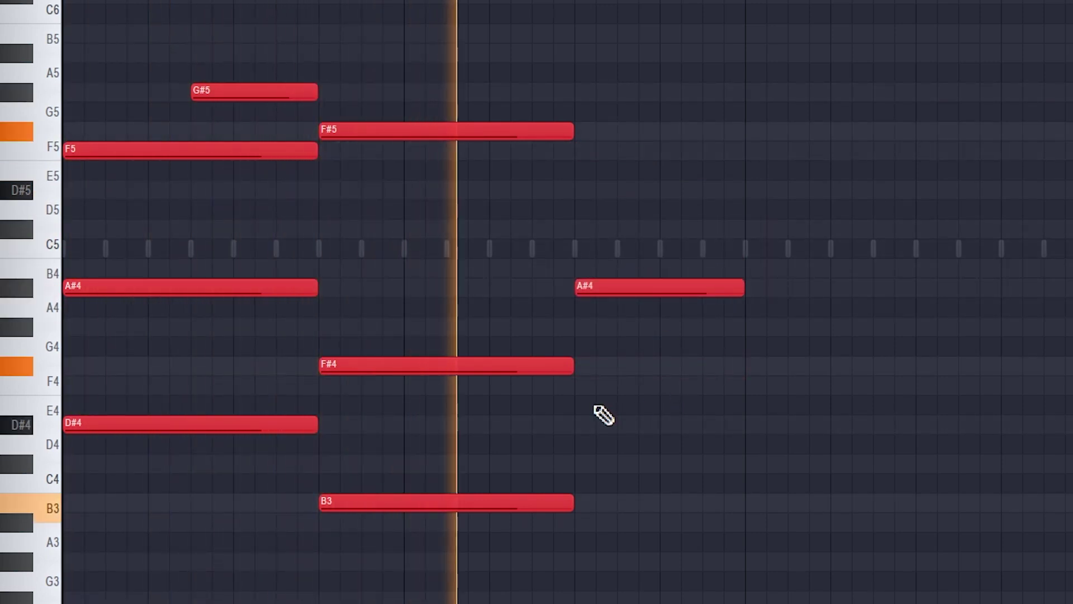
key(space)
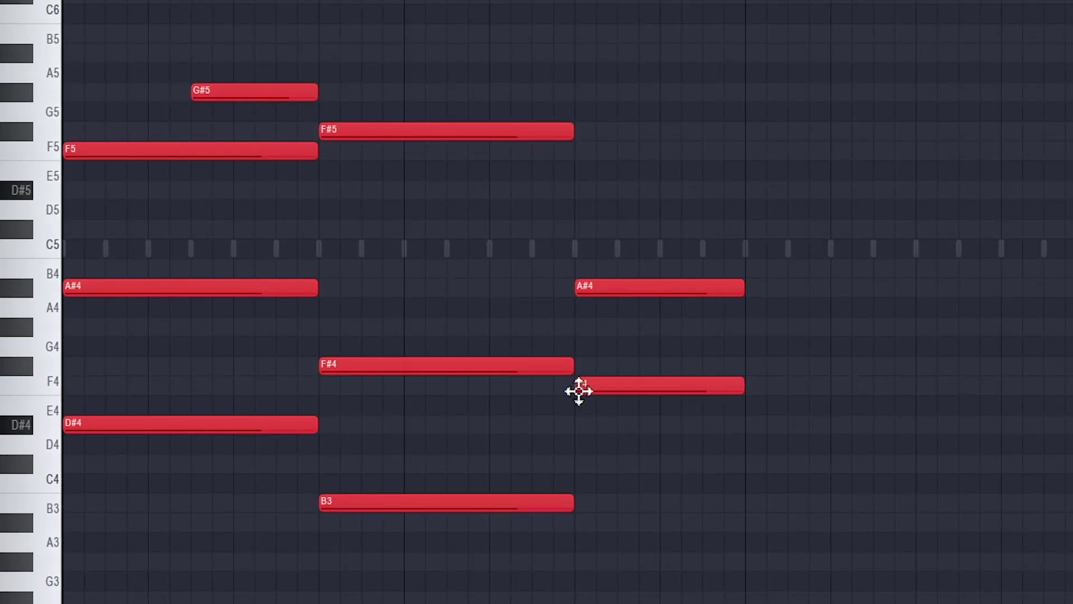
key(space)
mouse_move(588, 388)
mouse_down()
mouse_move(606, 412)
mouse_move(570, 431)
mouse_move(567, 477)
mouse_move(587, 484)
mouse_move(577, 487)
mouse_move(578, 363)
mouse_move(575, 393)
mouse_up()
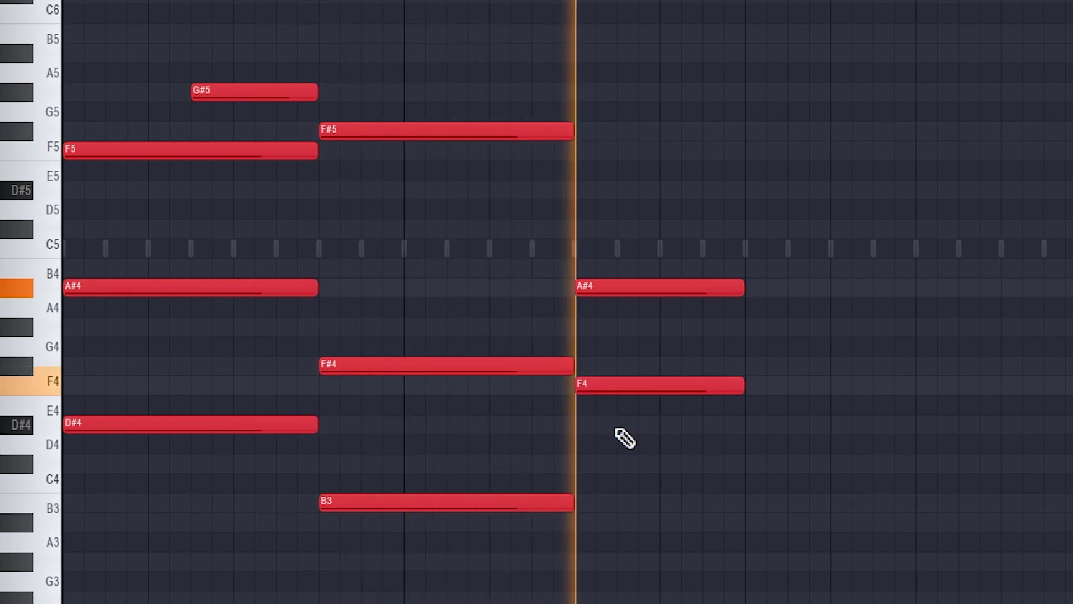
click(580, 502)
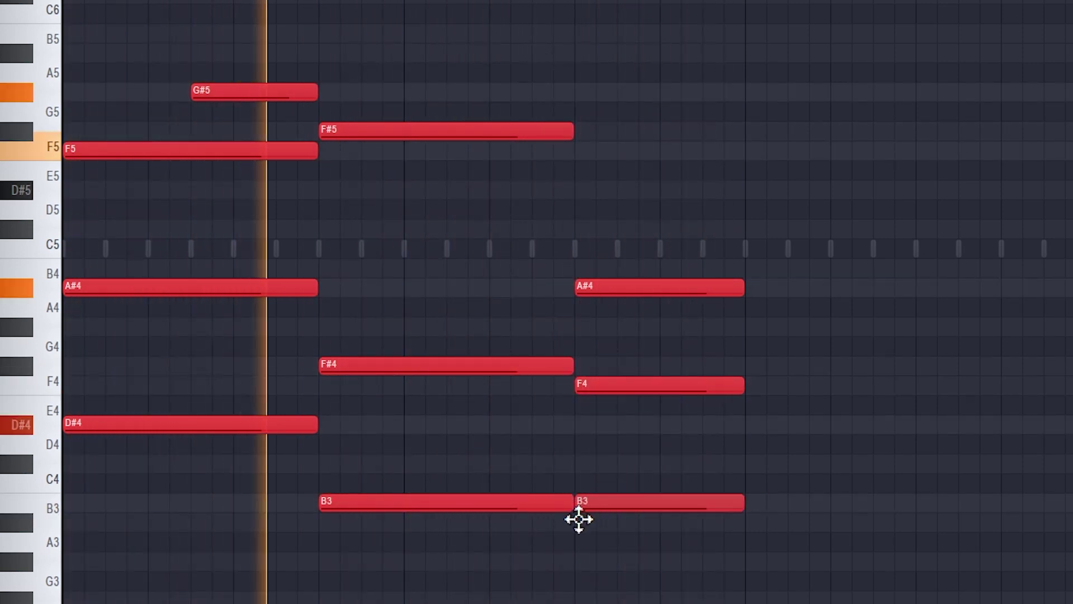
drag(578, 520, 577, 538)
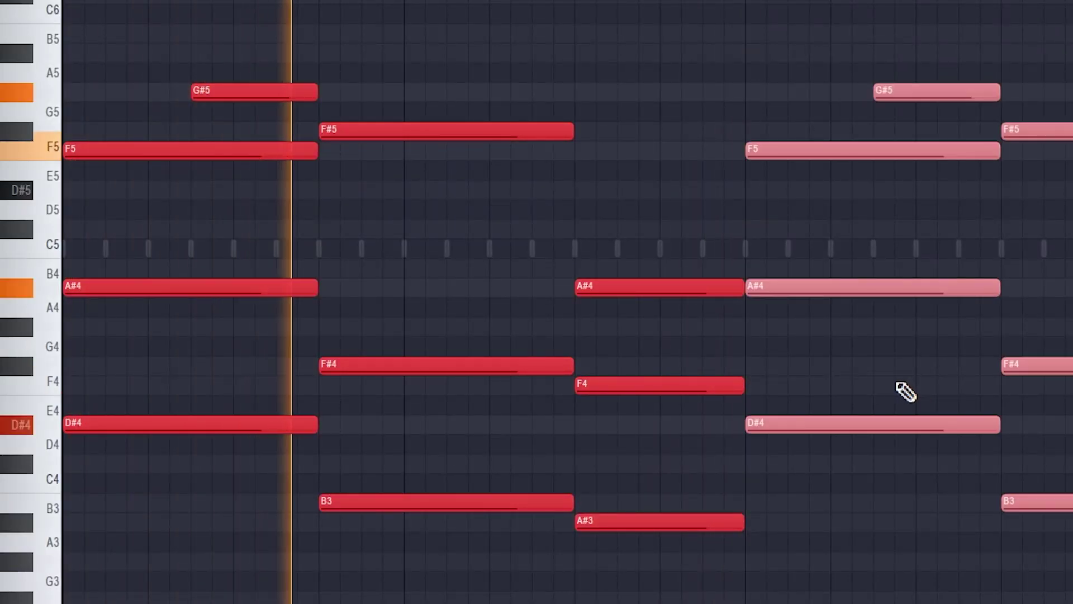
click(666, 67)
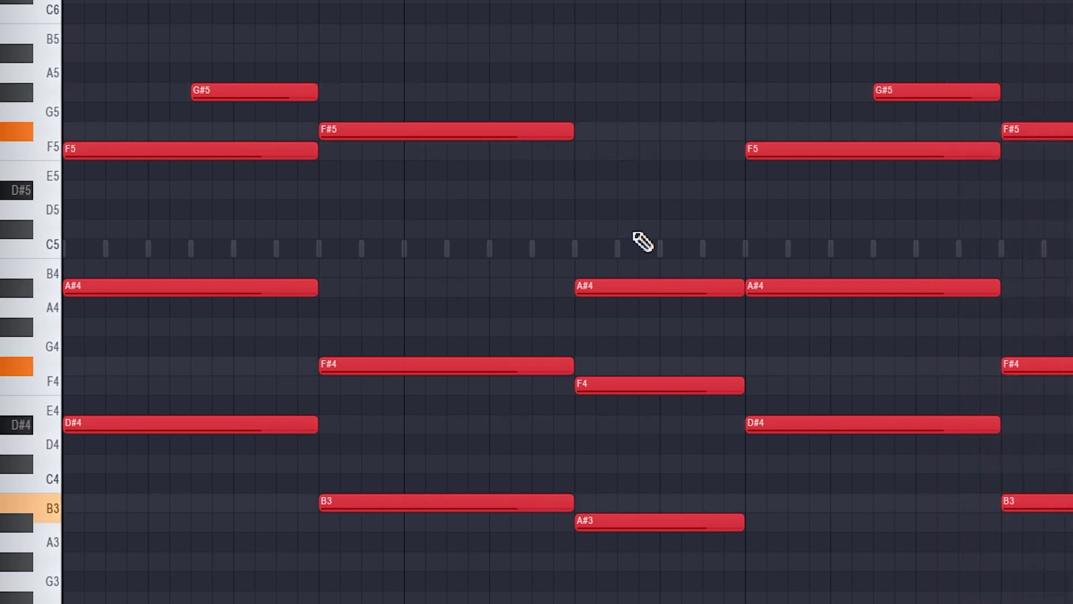
Stop playback and rewind to the start of the pattern
key(space)
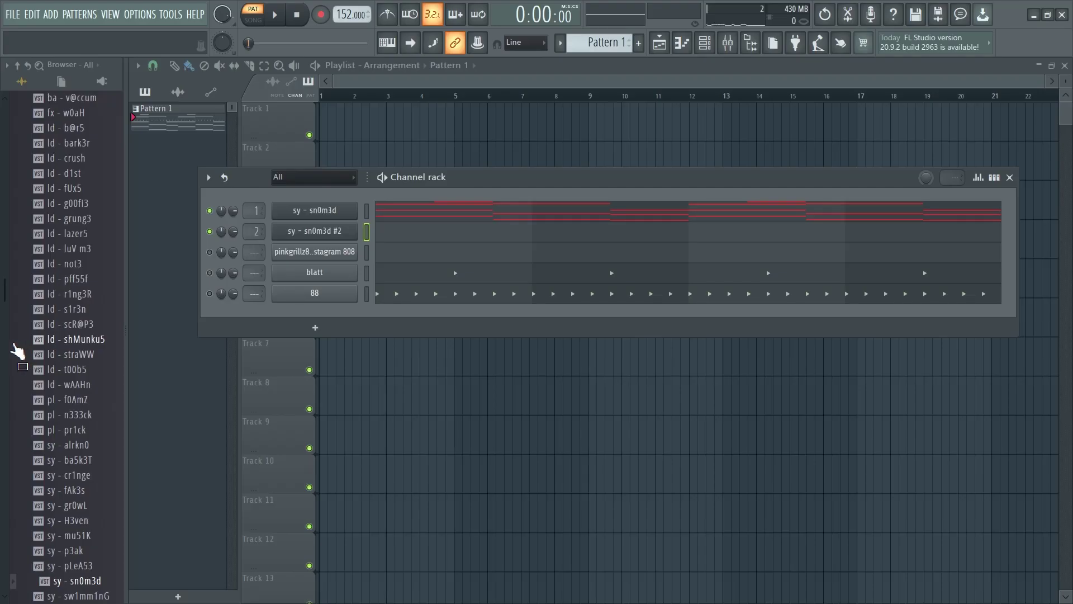
scroll(19, 352, up, 4)
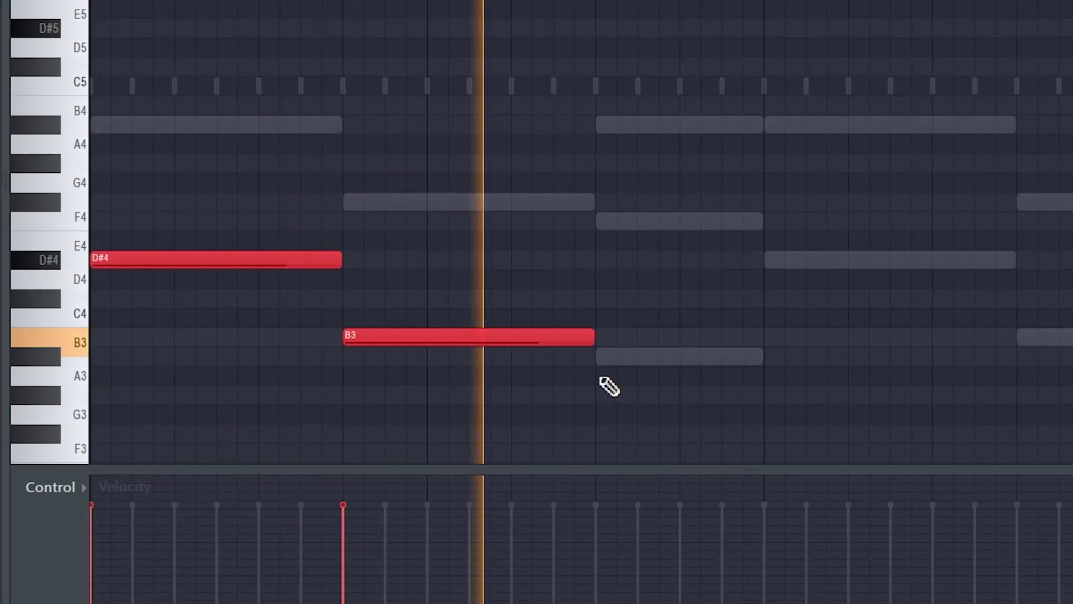
Add B3 and A#3 bass notes, trim A#3 to the bar line, and duplicate with Ctrl+B
click(601, 356)
drag(841, 356, 764, 358)
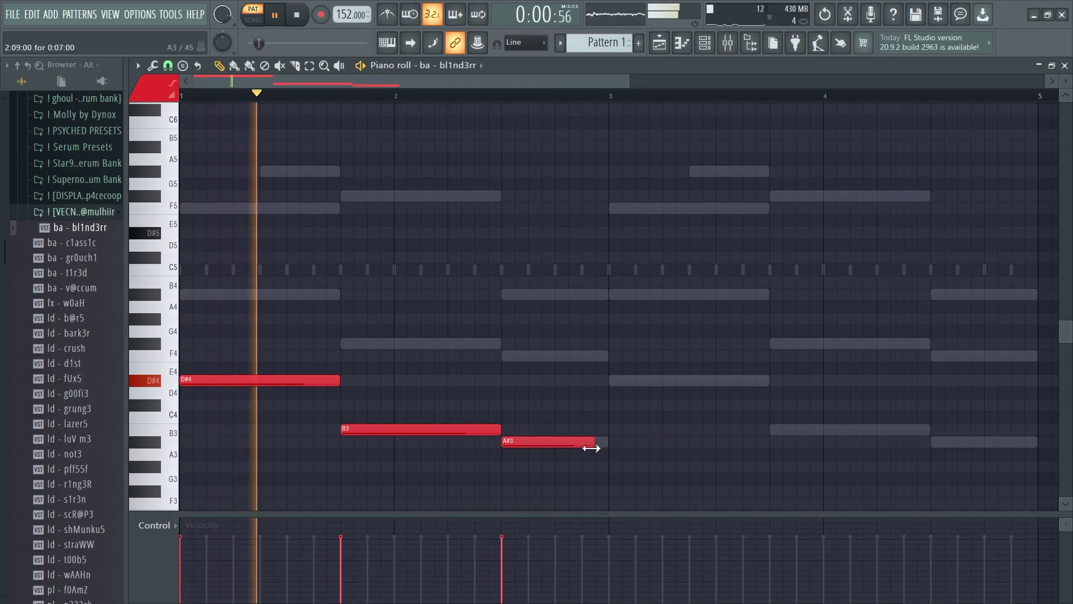
key(ctrl+b)
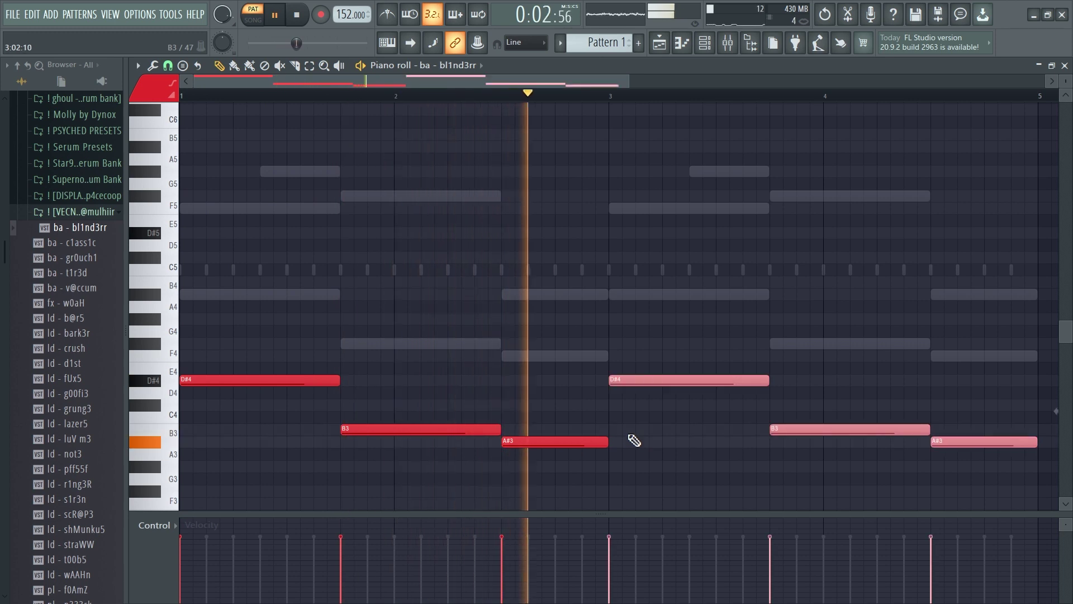
scroll(460, 270, down, 3)
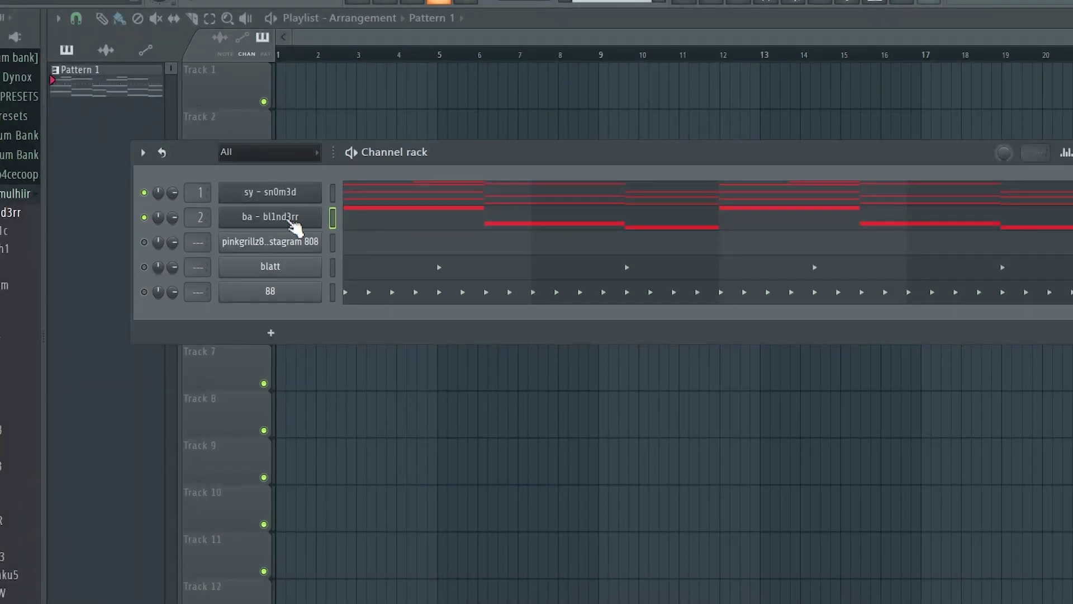
Add the ld - shMunku5 lead channel and draw its A#5–G#5–F#5–F5 arp
right_click(286, 220)
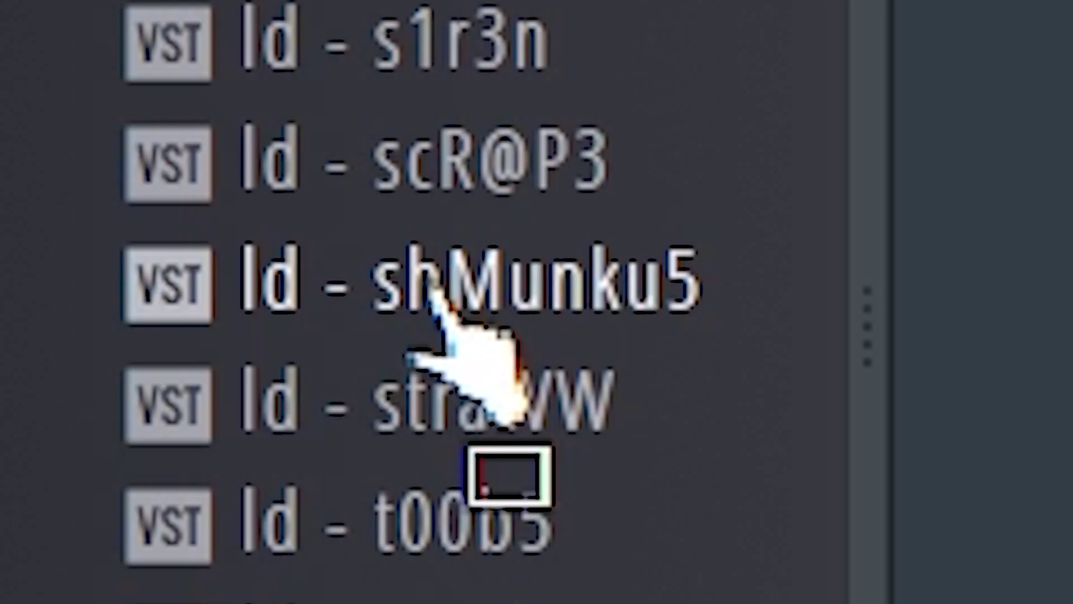
drag(430, 288, 491, 280)
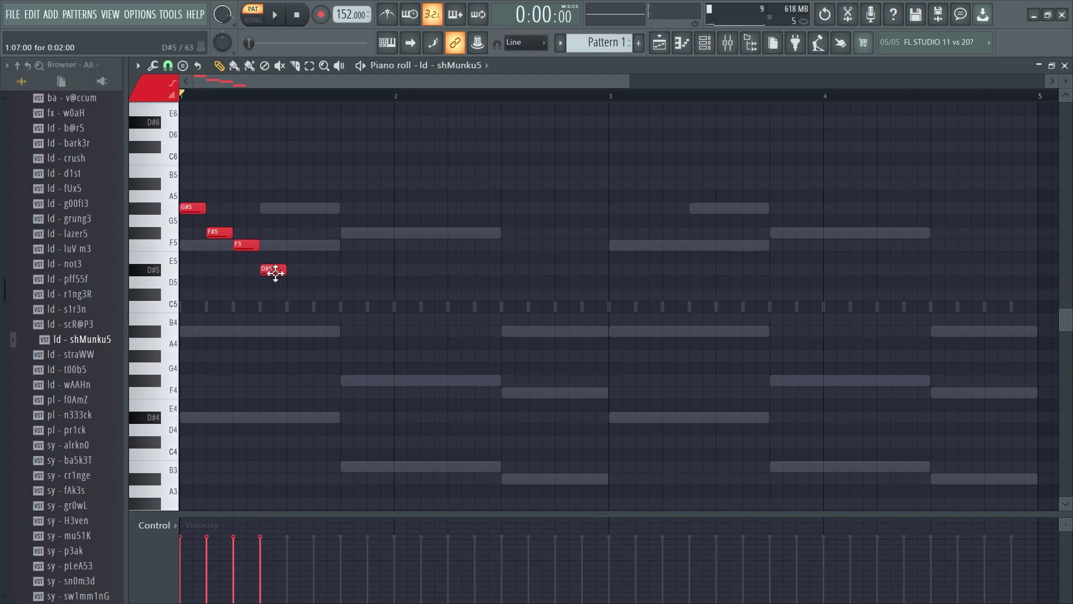
key(space)
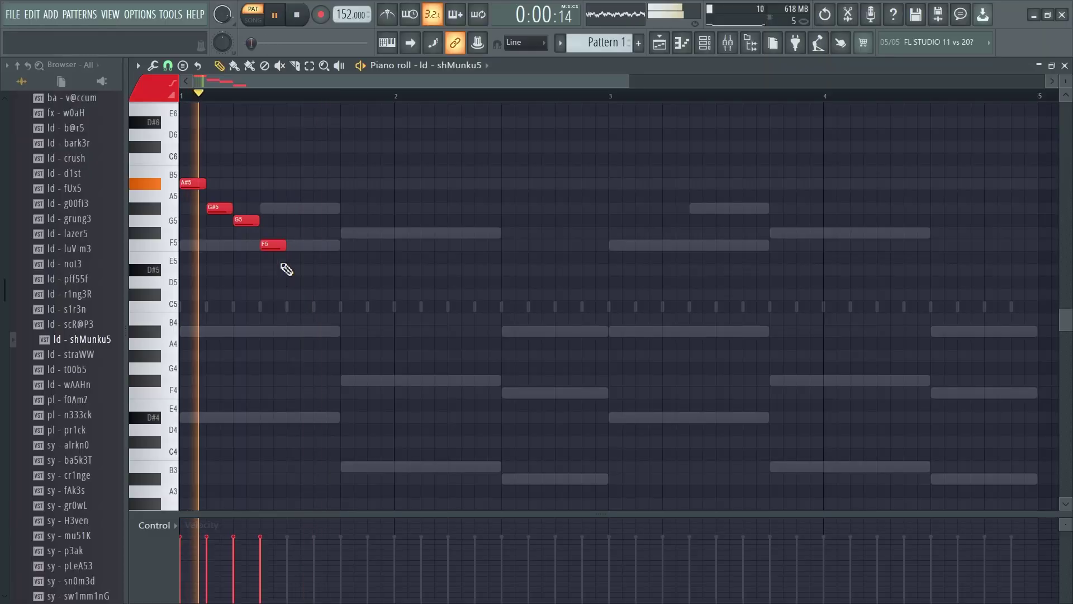
click(273, 244)
key(space)
Duplicate the four-note arp with Ctrl+B to fill all four bars
key(ctrl+b)
key(ctrl+b)
key(ctrl+b)
key(ctrl+b)
key(ctrl+b)
key(ctrl+b)
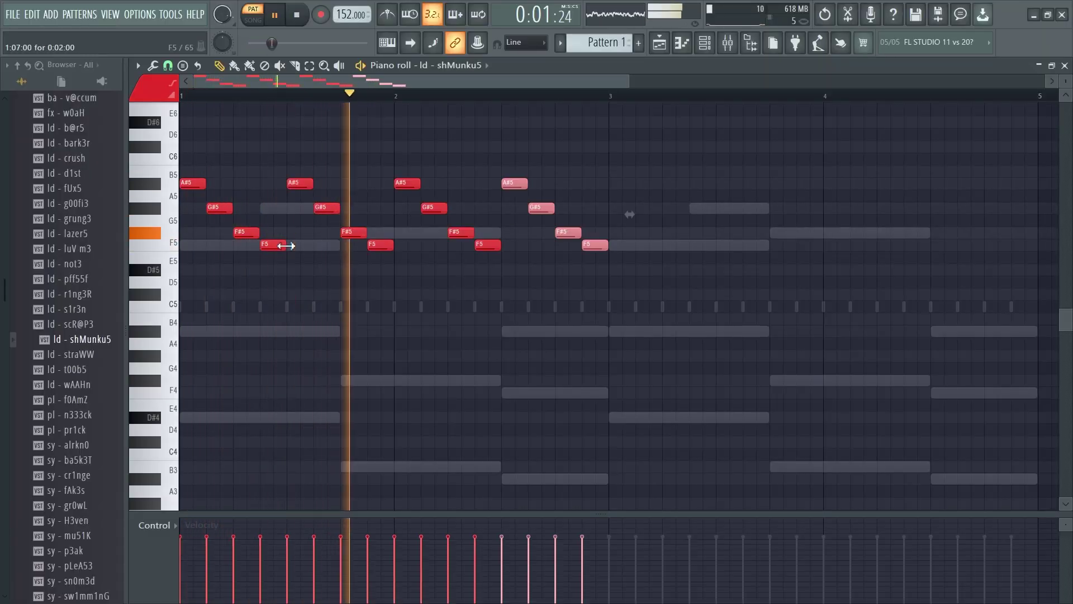
key(ctrl+b)
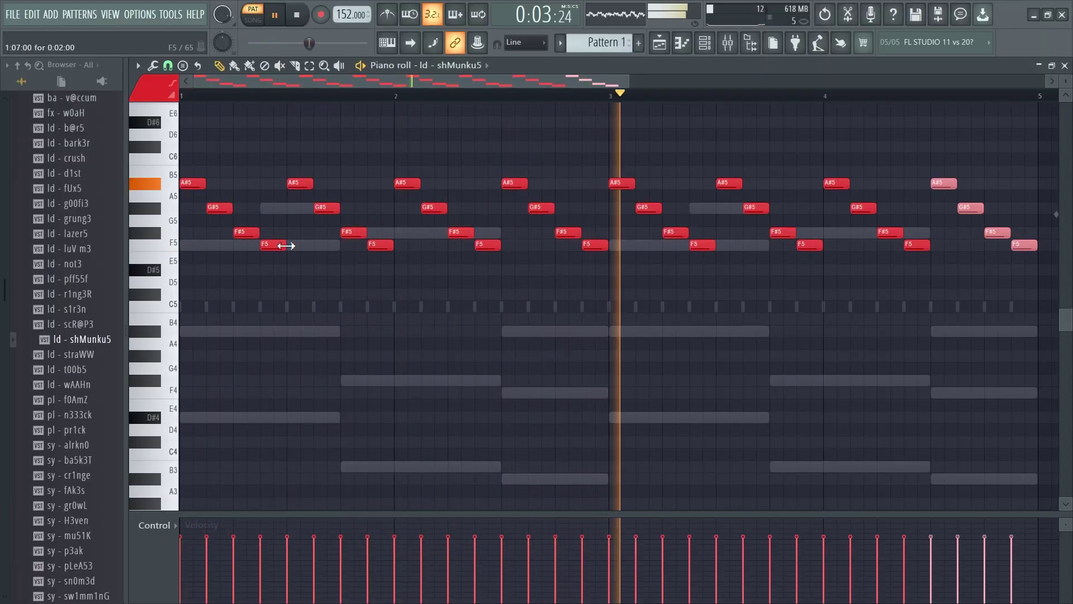
key(ctrl+d)
scroll(412, 318, up, 4)
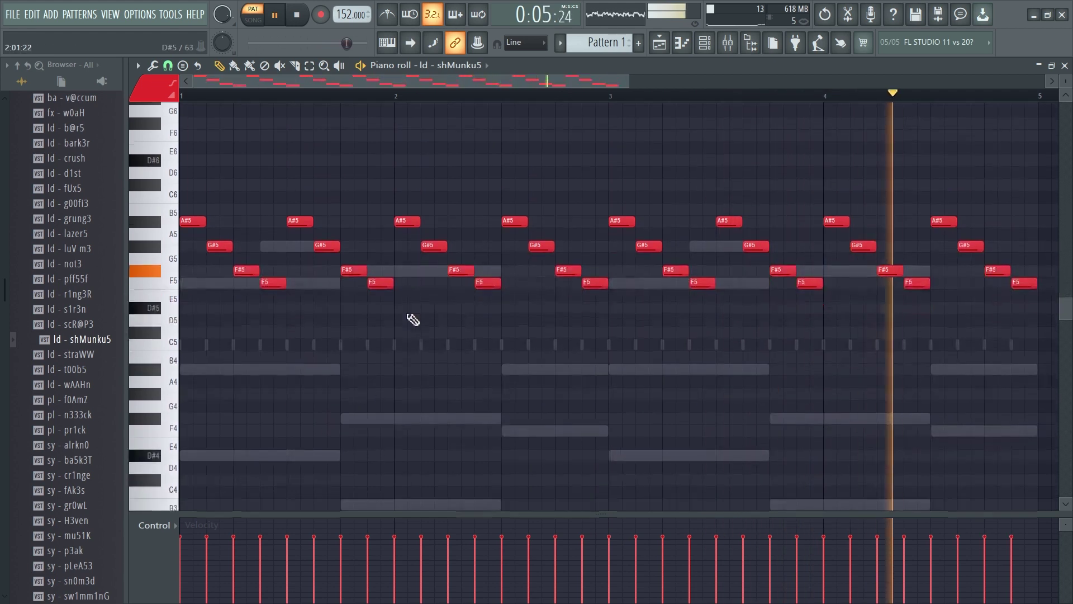
click(727, 42)
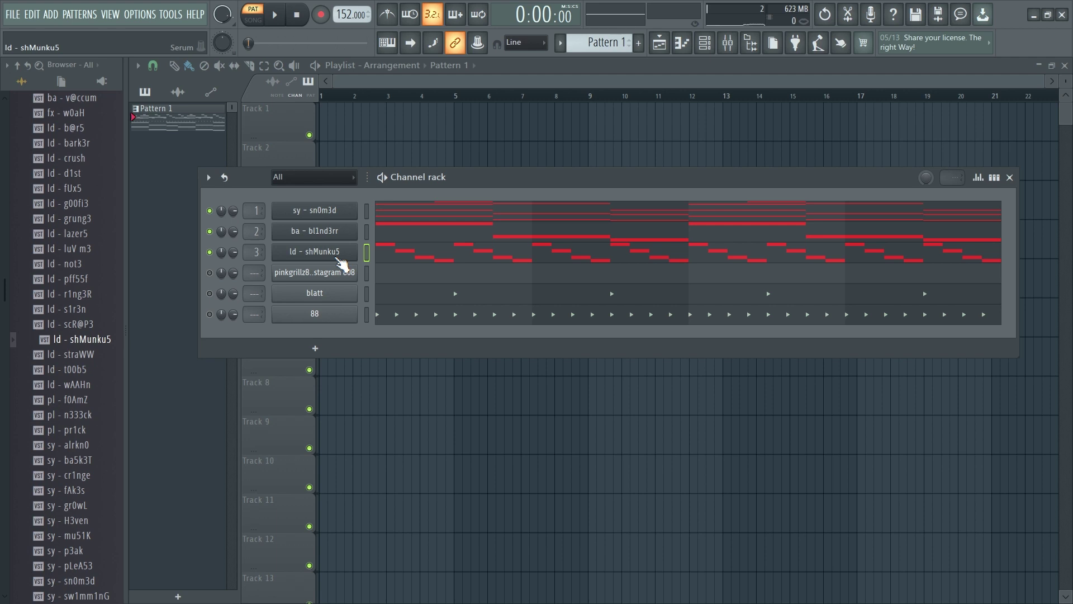
Clone ld - shMunku5 into ld - shMunku5 #2 and open the clone's piano roll
right_click(322, 263)
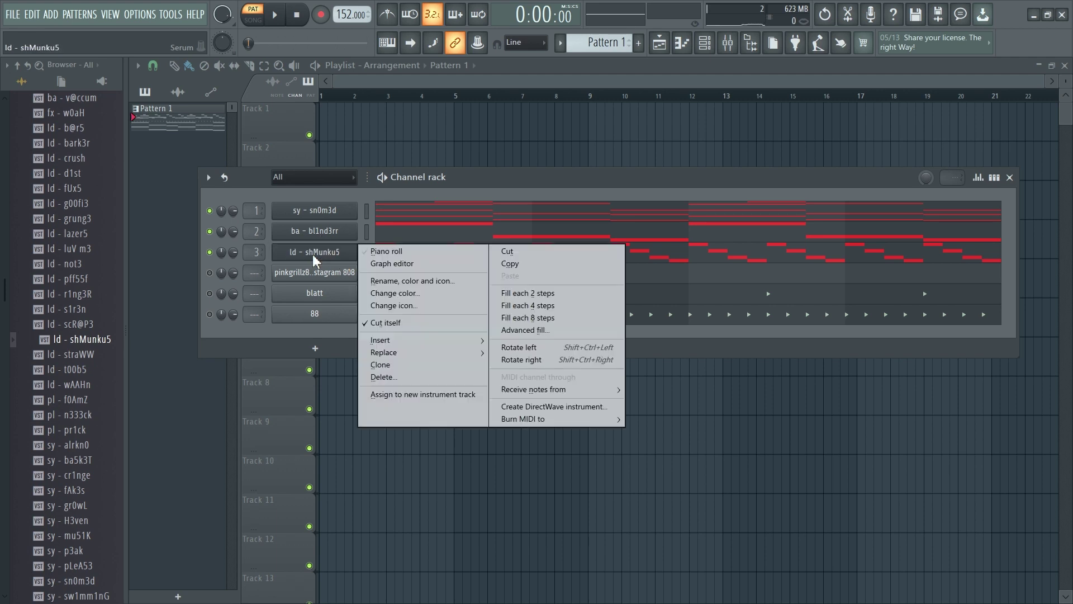
click(384, 364)
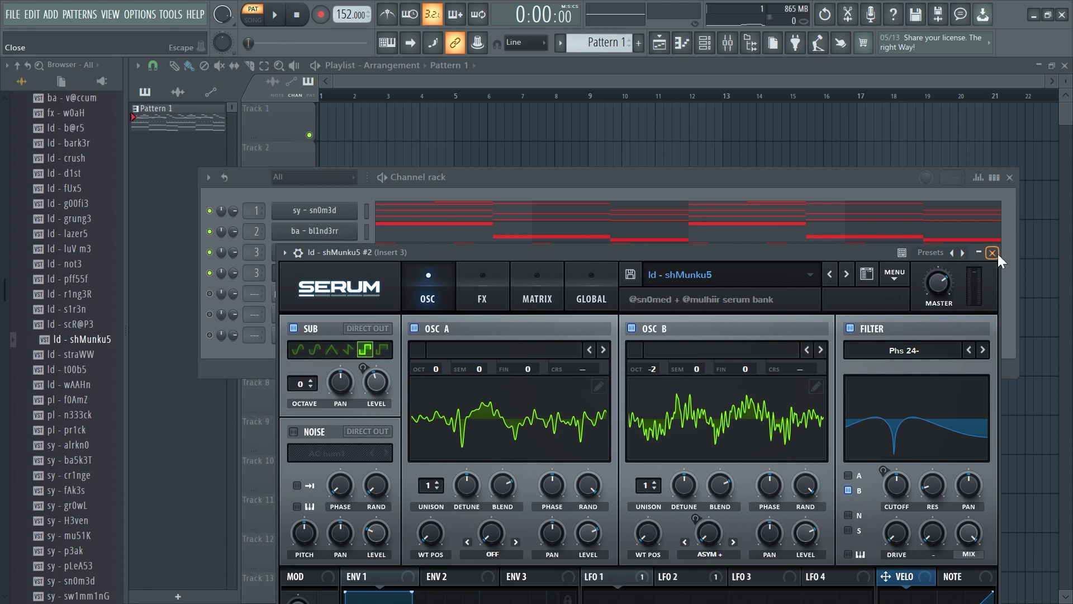
click(993, 252)
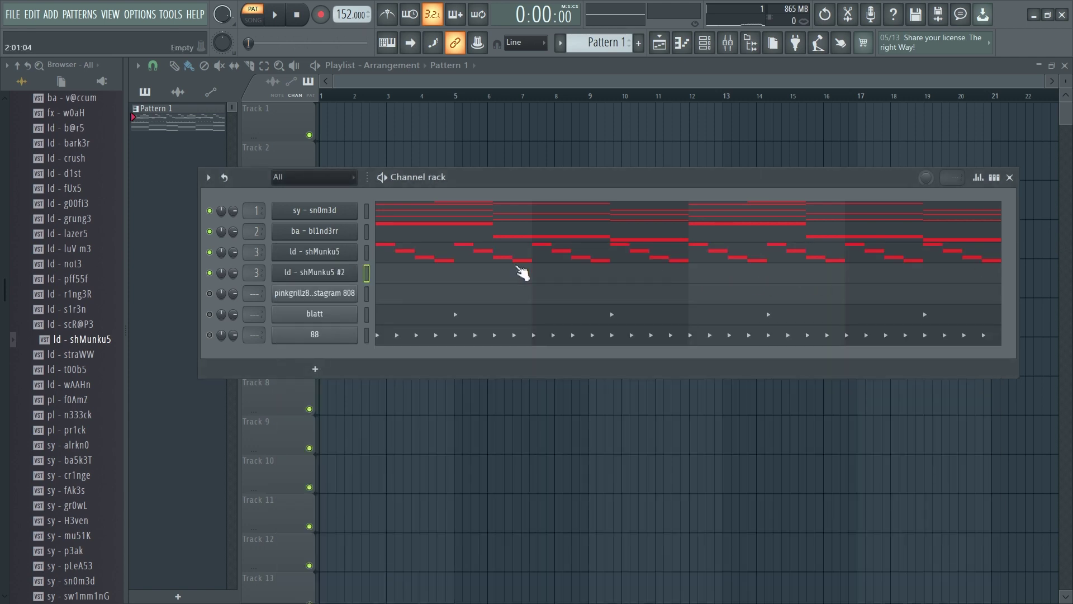
click(430, 268)
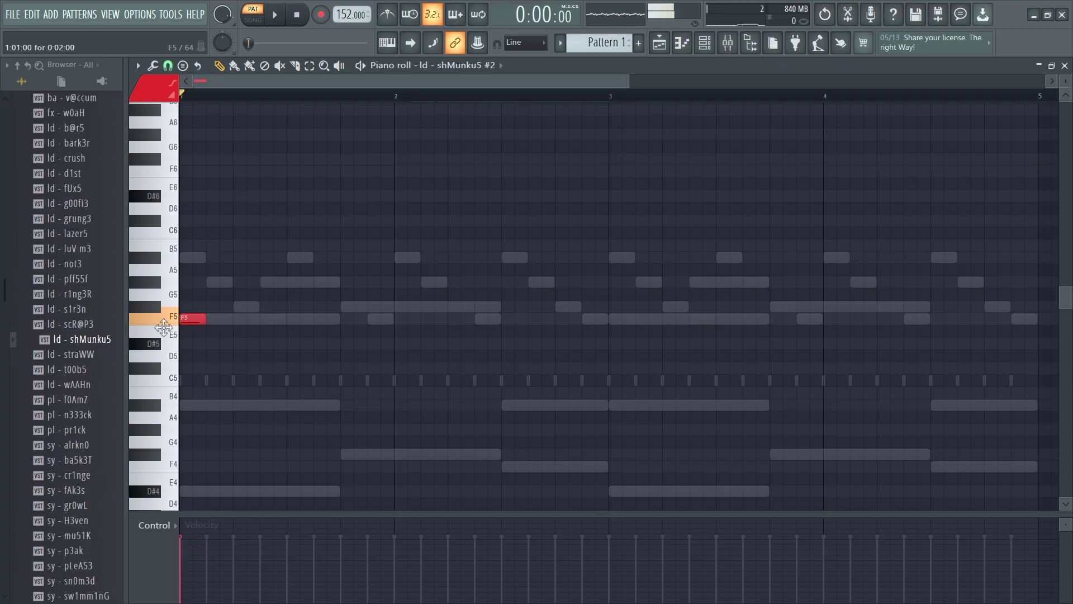
Draw a rising F5–F#5–G#5–A#5 arp for ld - shMunku5 #2 and repeat it
click(212, 306)
click(236, 294)
drag(232, 289, 233, 280)
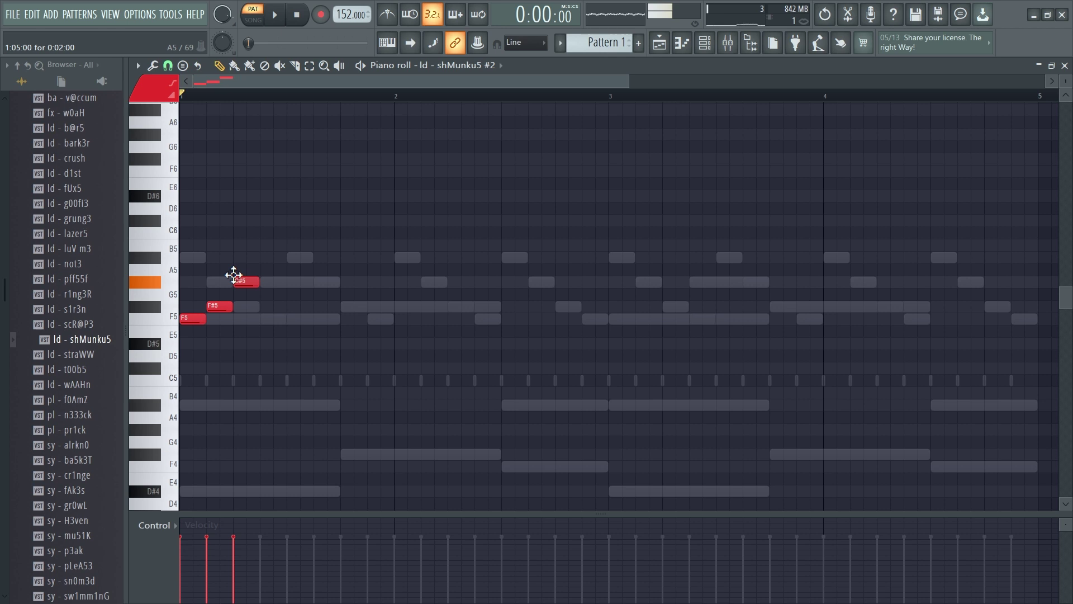
click(265, 257)
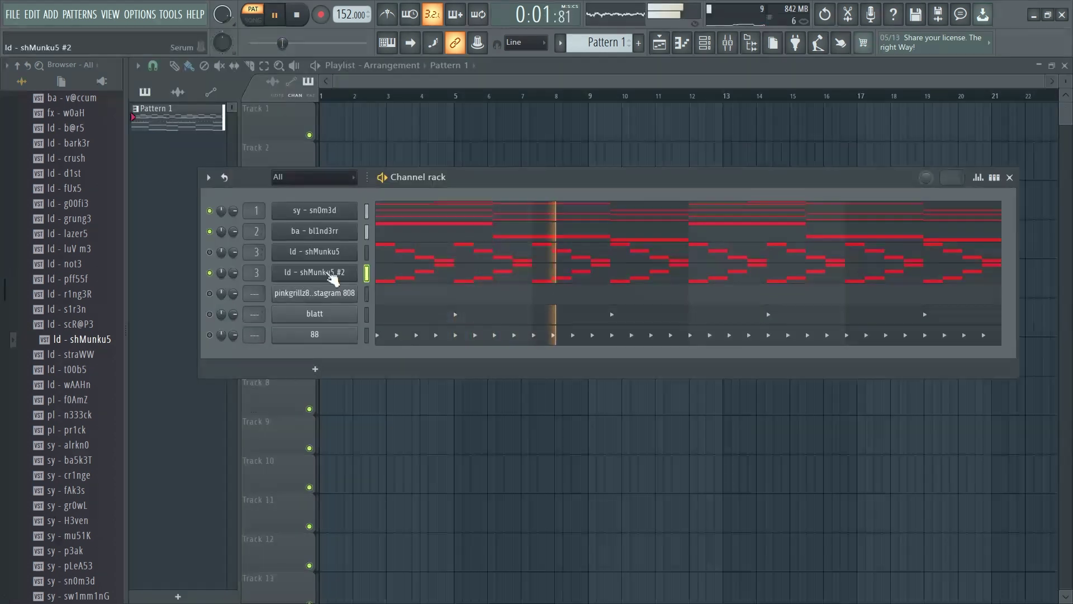
click(543, 277)
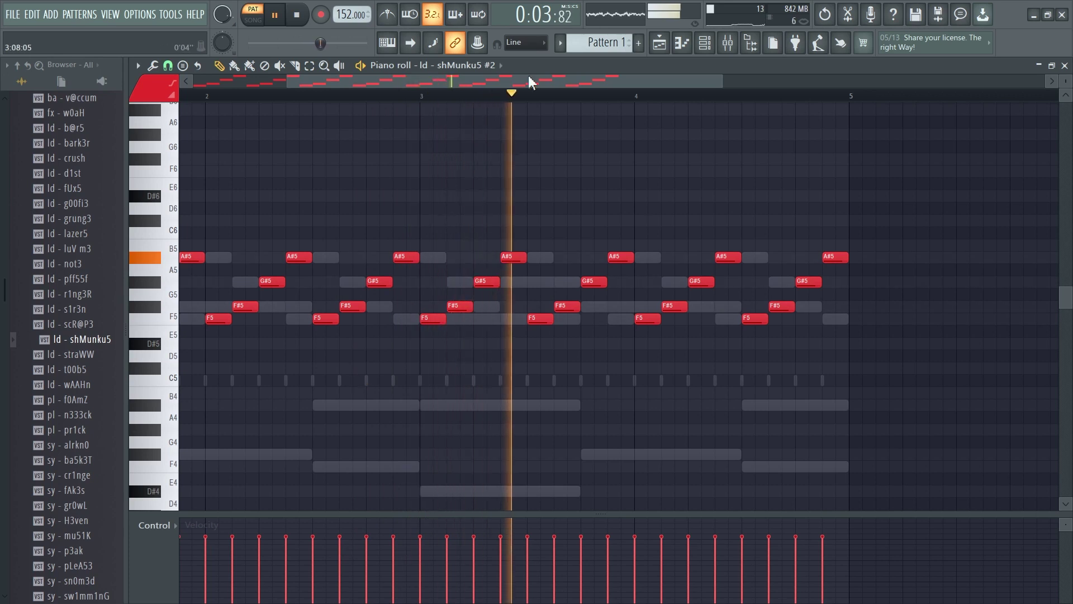
drag(527, 82, 292, 99)
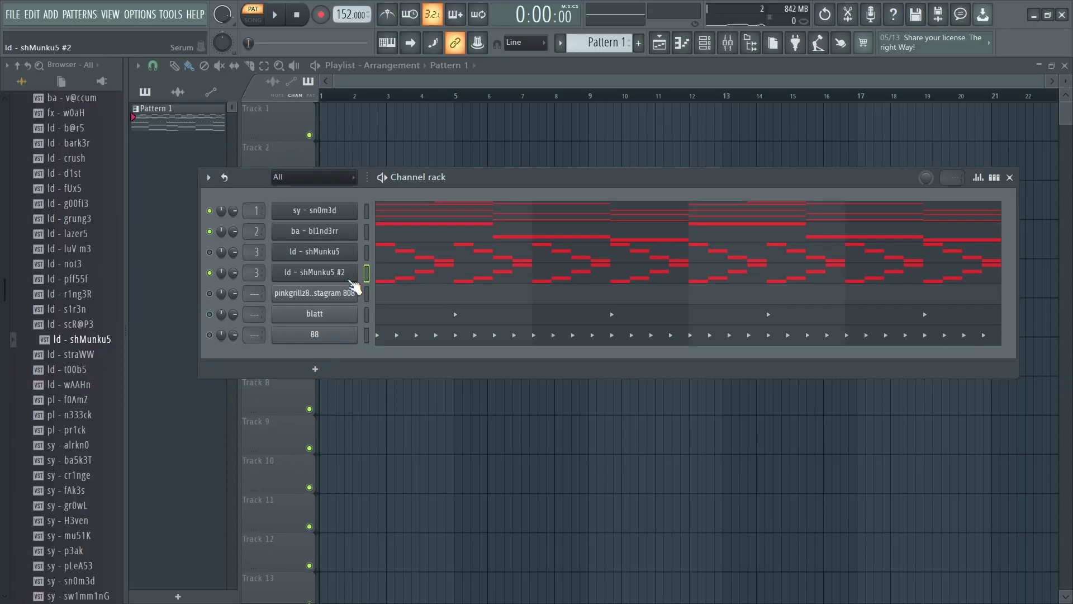
click(348, 278)
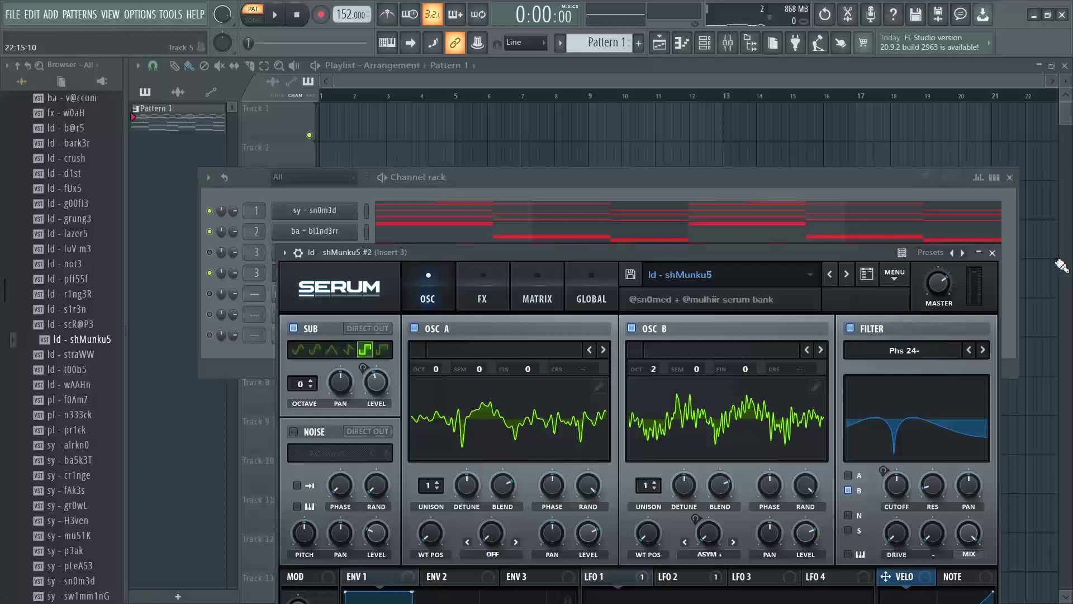
click(992, 253)
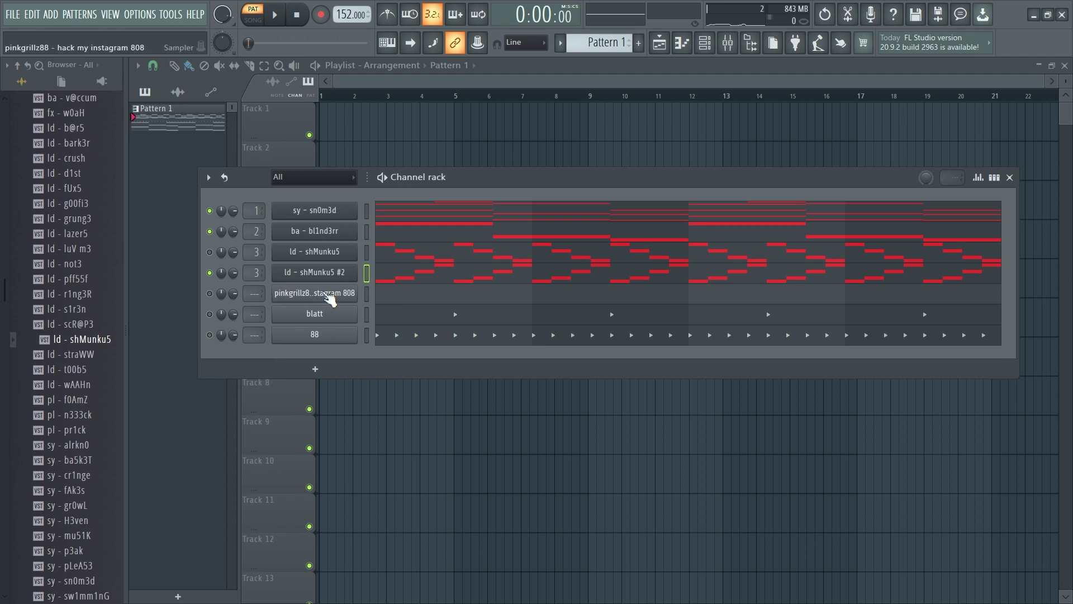
Load the 808 WAGGON SRËT sample onto the 808 channel
click(330, 299)
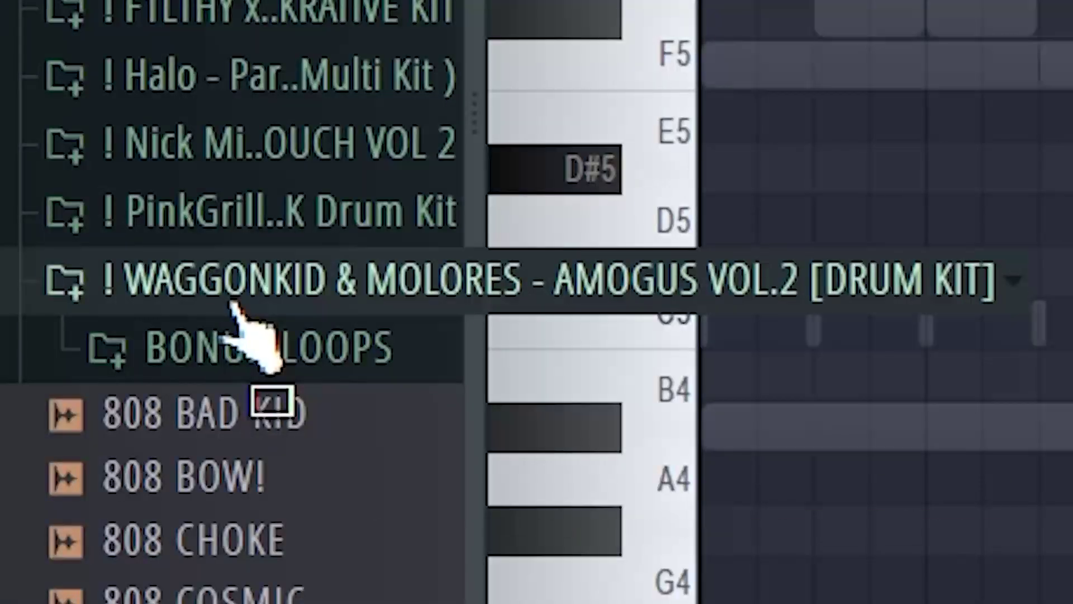
scroll(80, 379, down, 10)
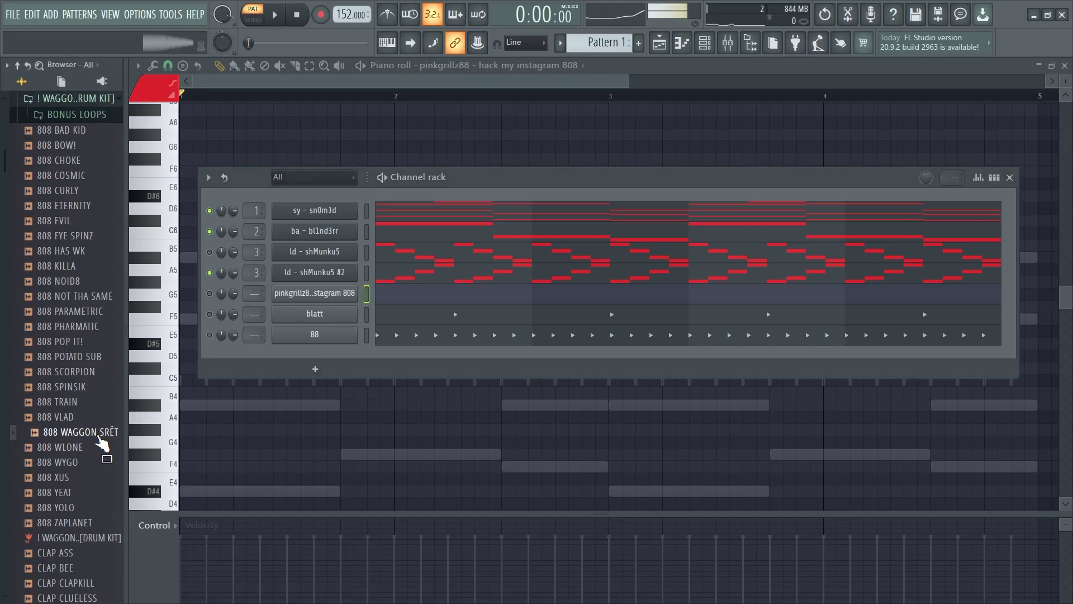
drag(793, 335, 316, 294)
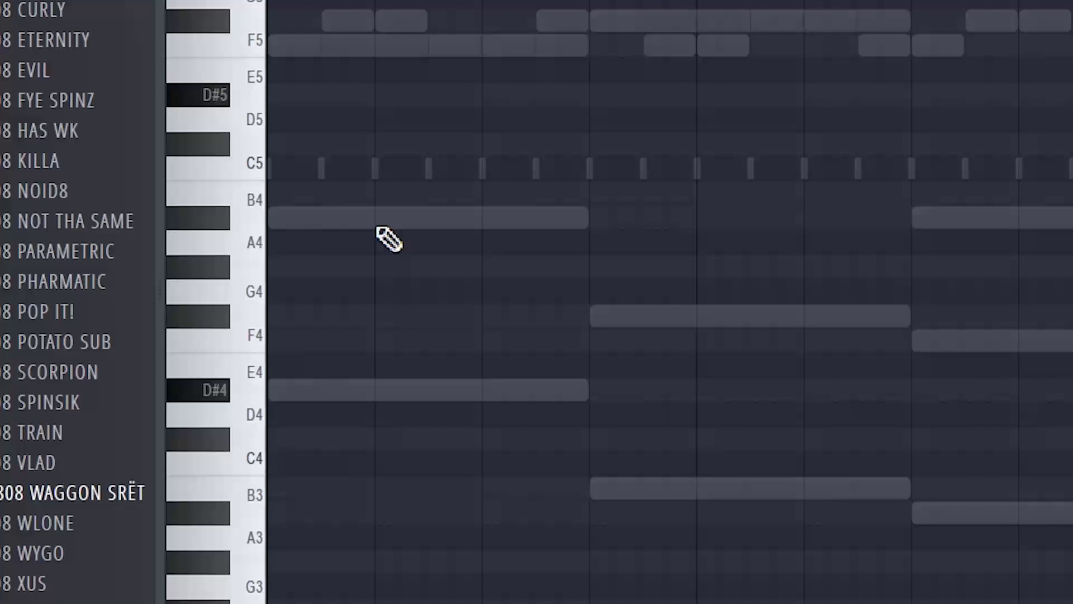
Draw the 808 line D#5, D#5, B4, A#4, ending A#4 at bar 3
drag(238, 296, 49, 343)
drag(346, 314, 346, 94)
click(458, 95)
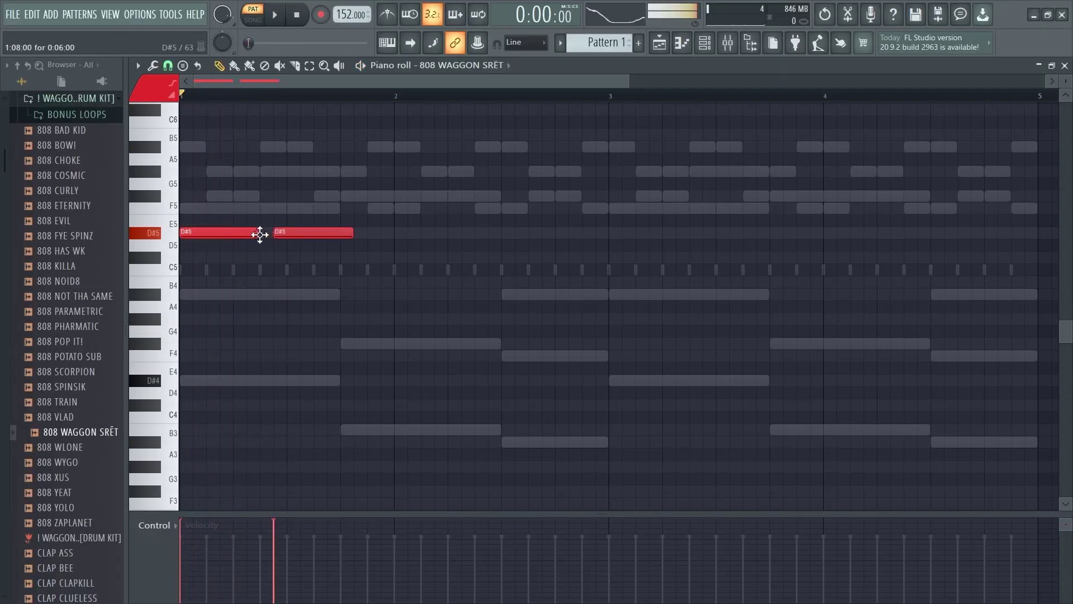
drag(260, 234, 247, 234)
key(space)
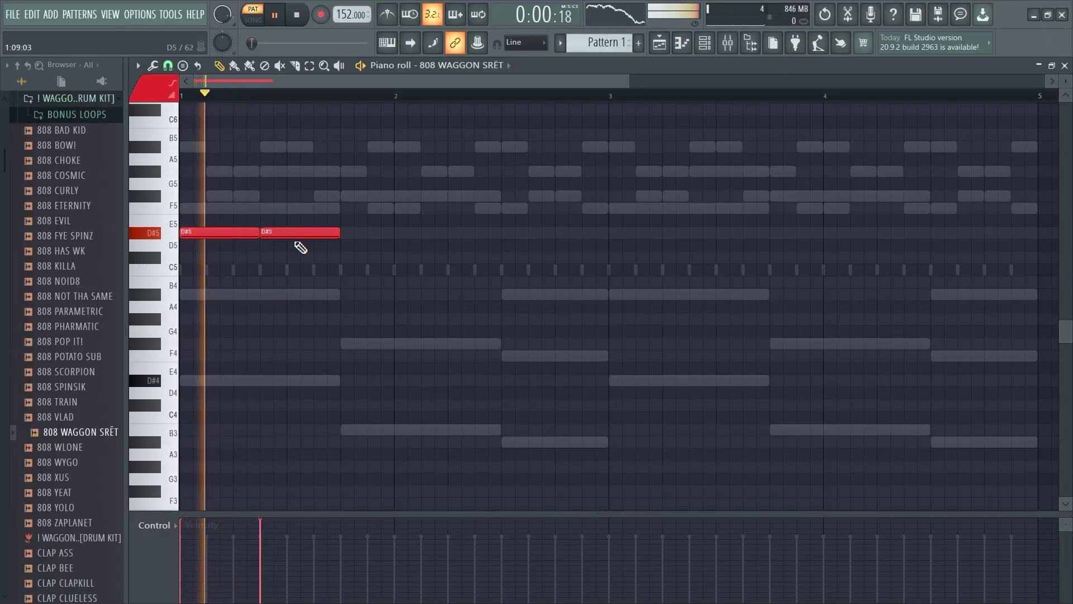
click(342, 282)
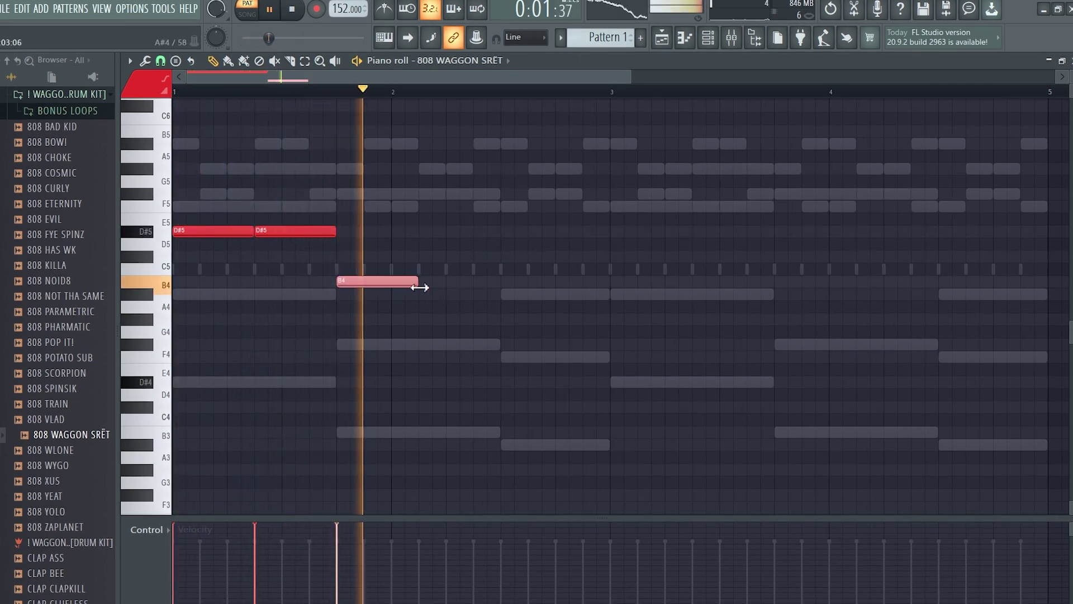
drag(418, 283, 503, 295)
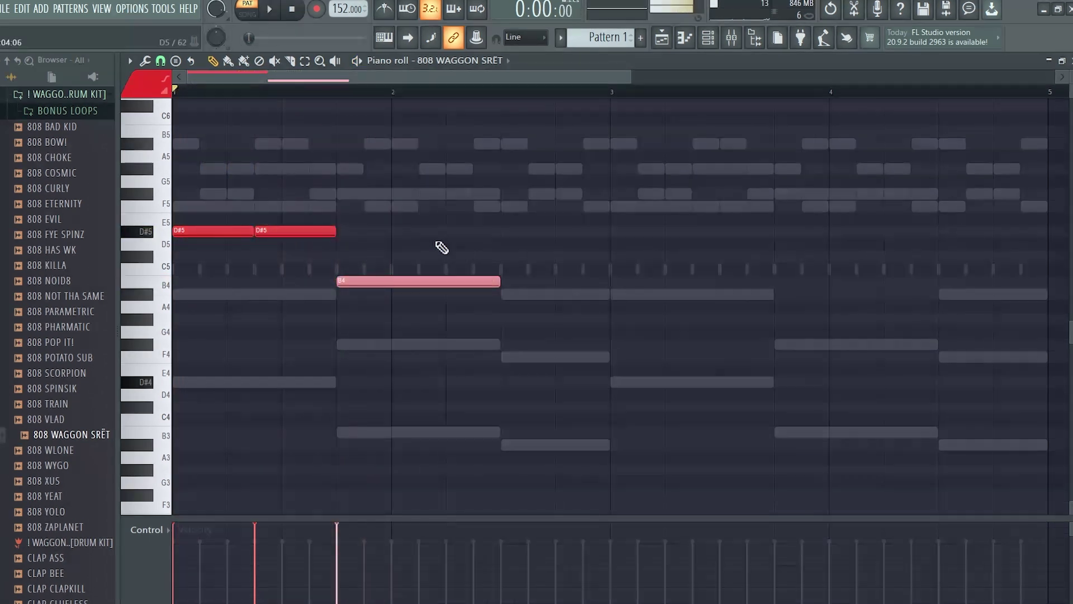
scroll(439, 245, up, 2)
click(517, 332)
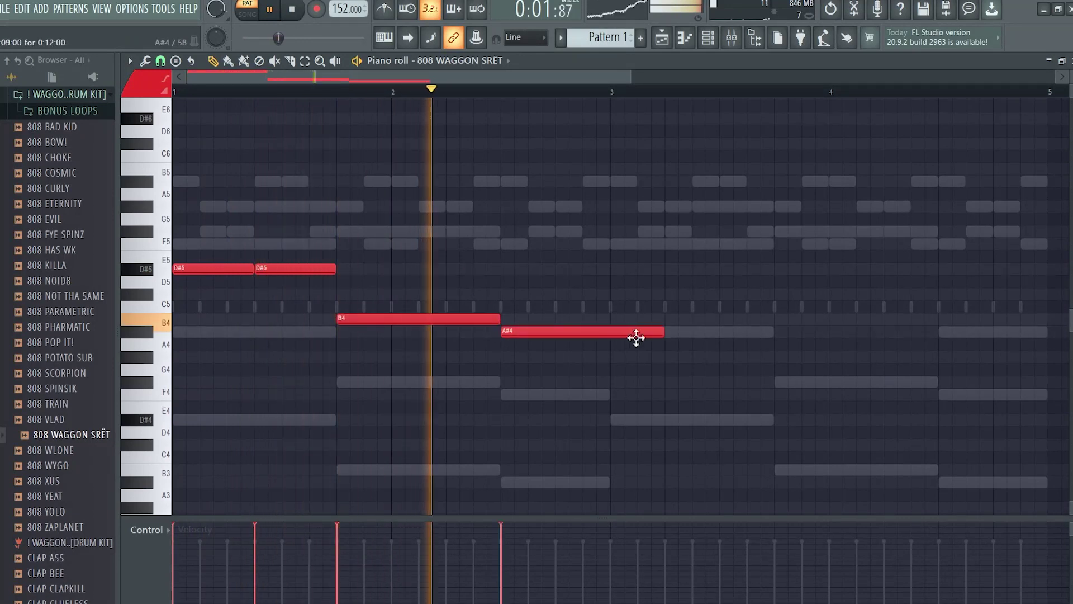
drag(662, 333, 599, 333)
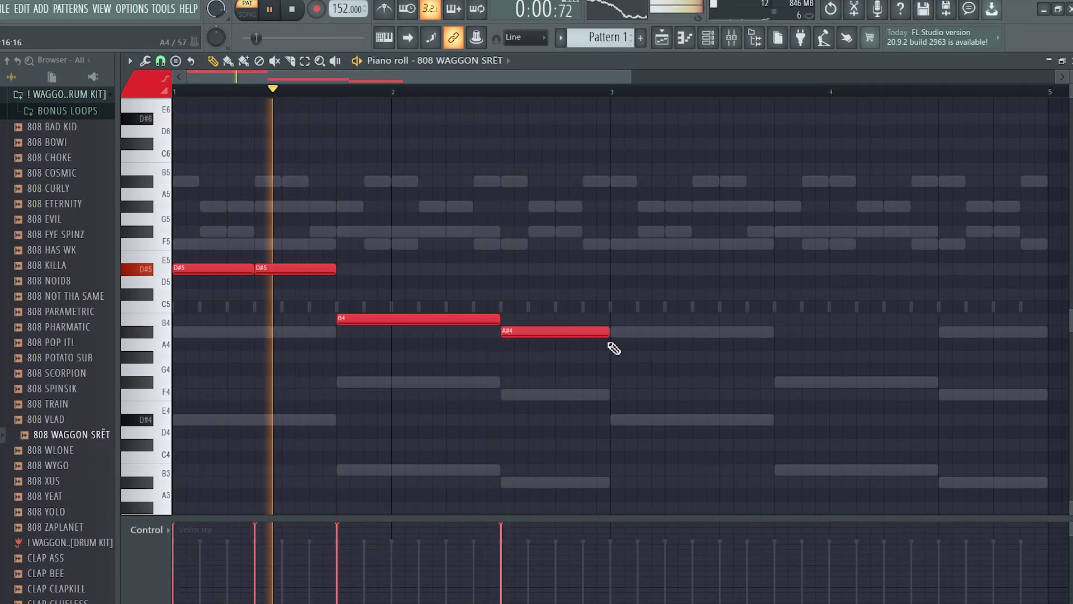
Duplicate the phrase into bars 3–4, split the final B4, and raise 808 volume to 106%
key(ctrl+b)
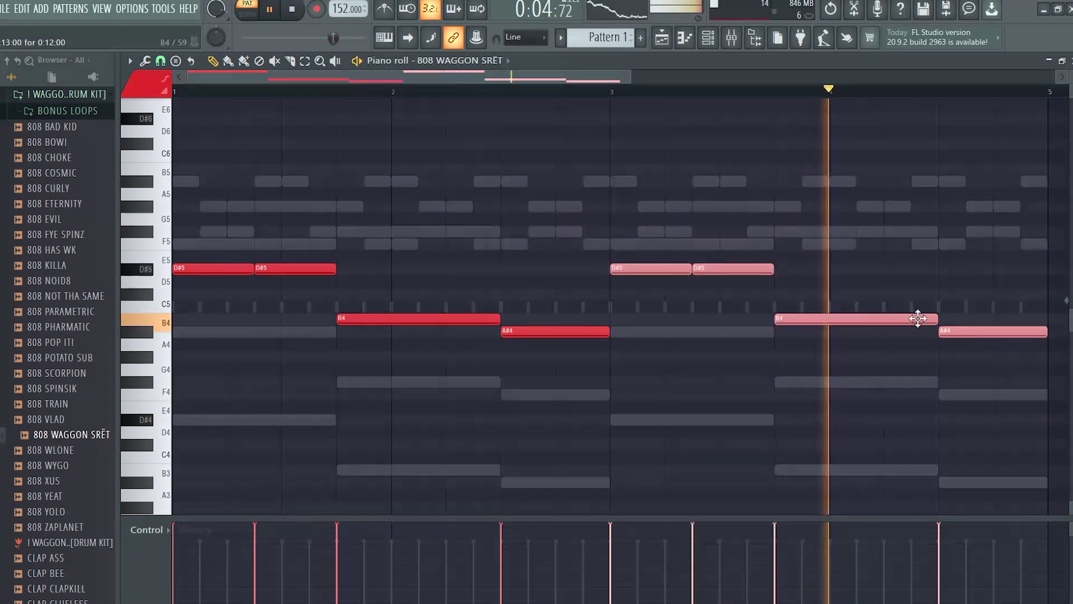
click(950, 311)
drag(937, 320, 891, 330)
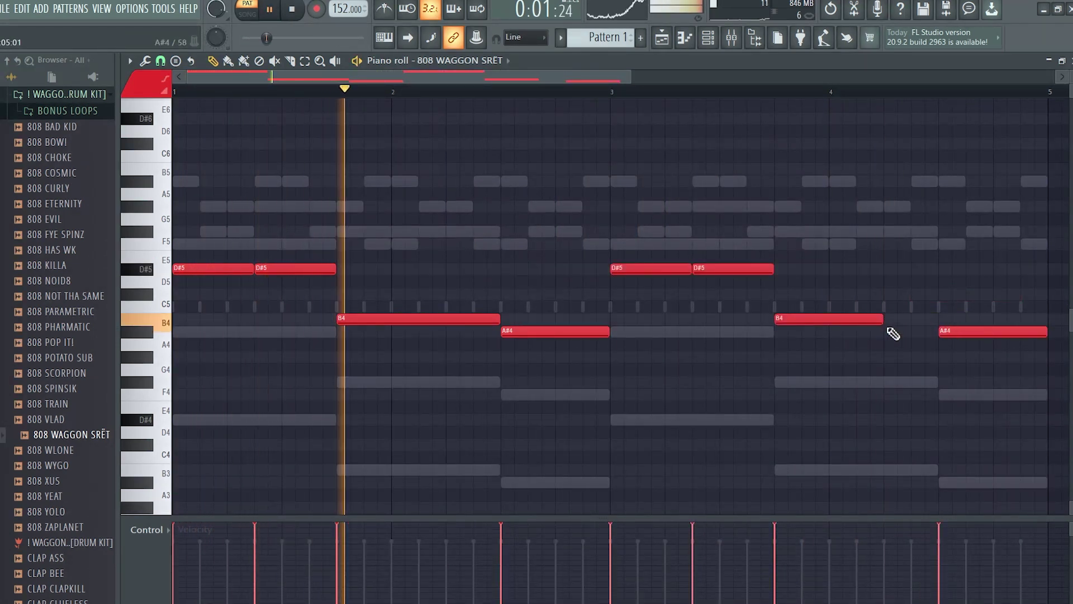
click(886, 316)
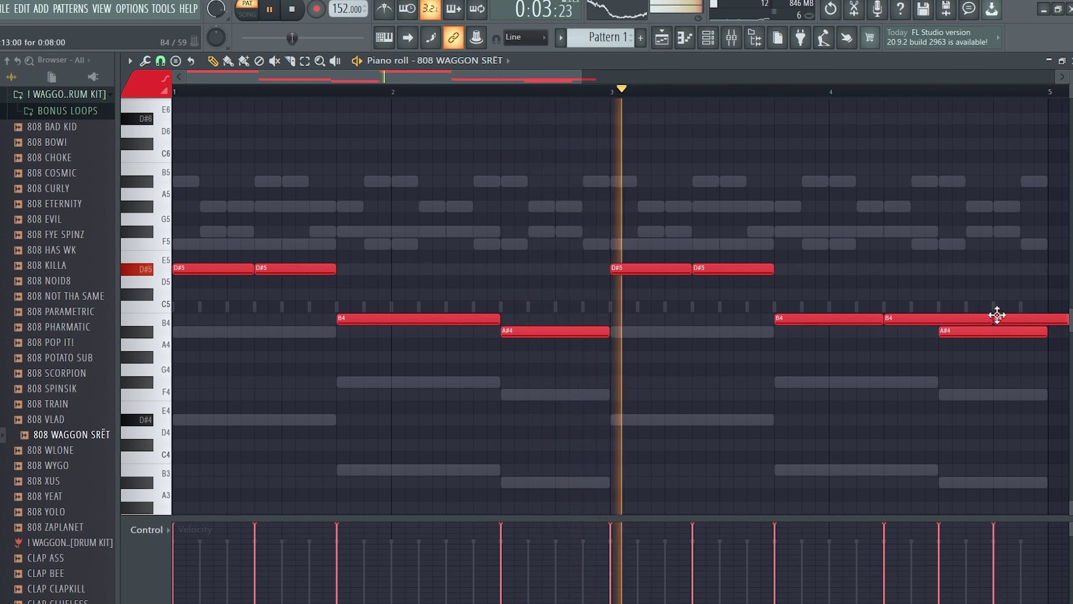
drag(989, 317, 931, 332)
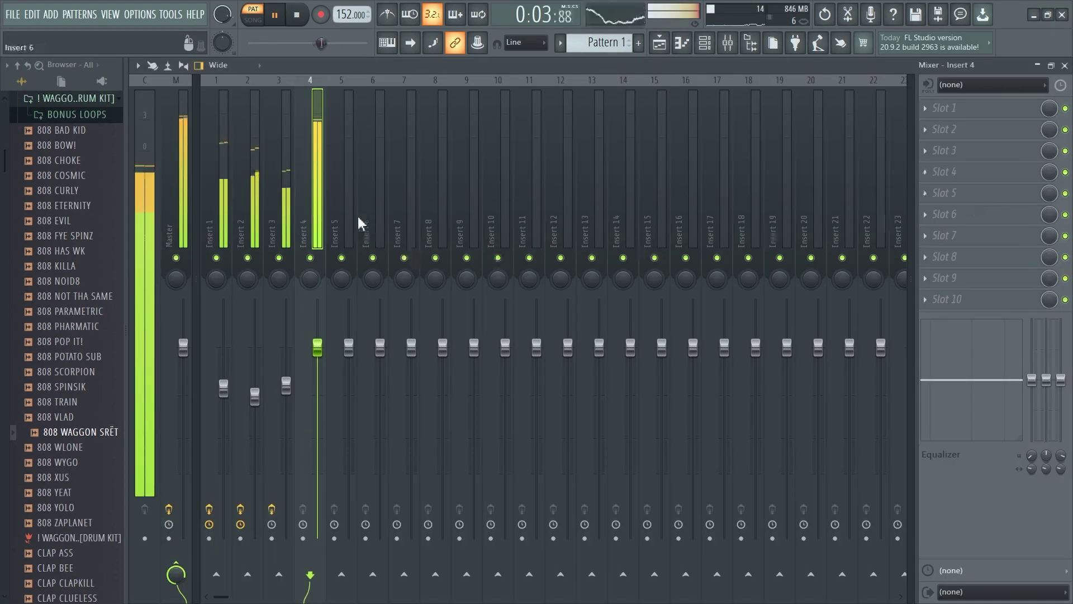
drag(317, 347, 317, 335)
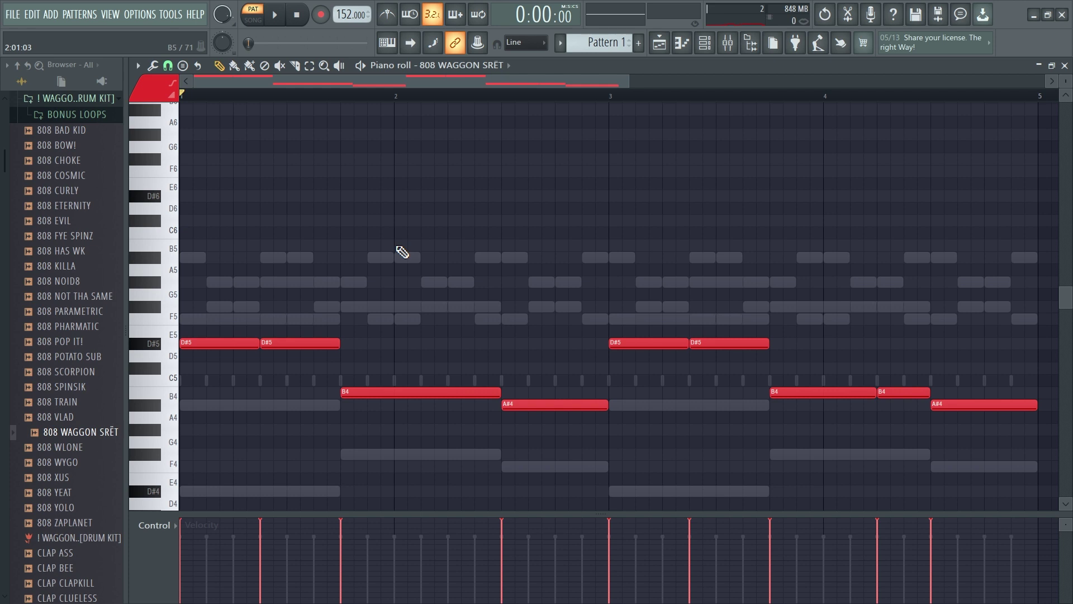
Add a B5 note in bar 2 and enable Slide in its note properties
double_click(397, 246)
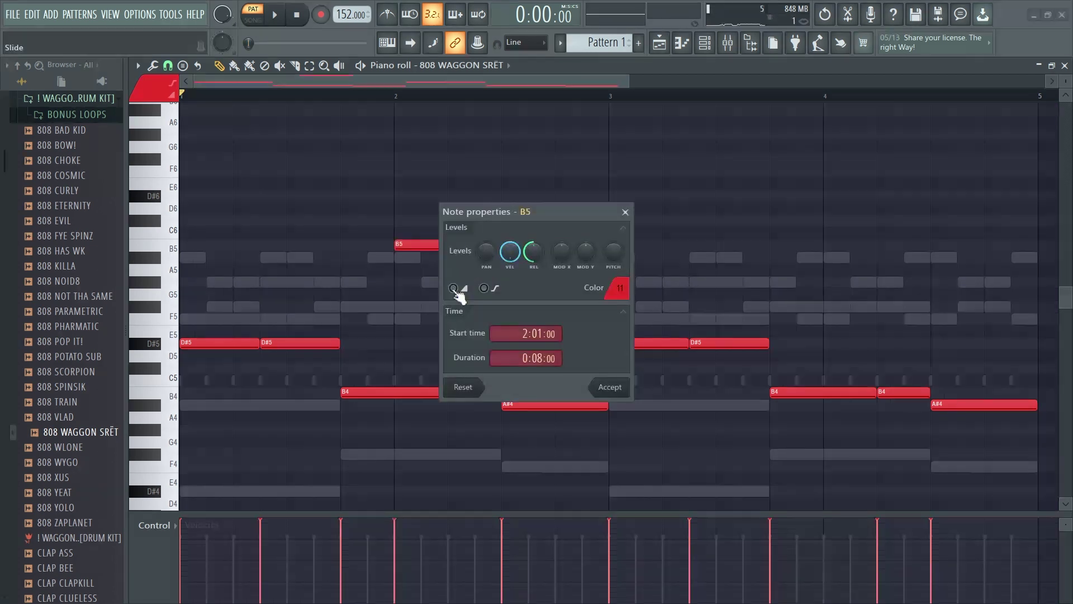
click(612, 383)
key(space)
Remove a stray D#6 note and replace the blatt channel with the pierre wlr snare
click(583, 198)
right_click(584, 198)
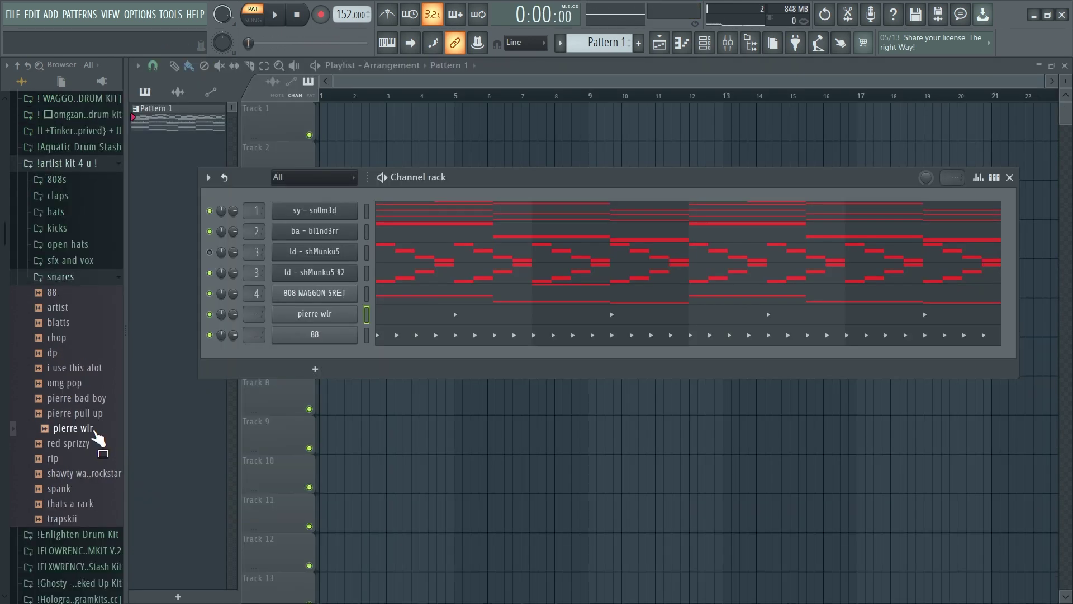
drag(96, 436, 102, 434)
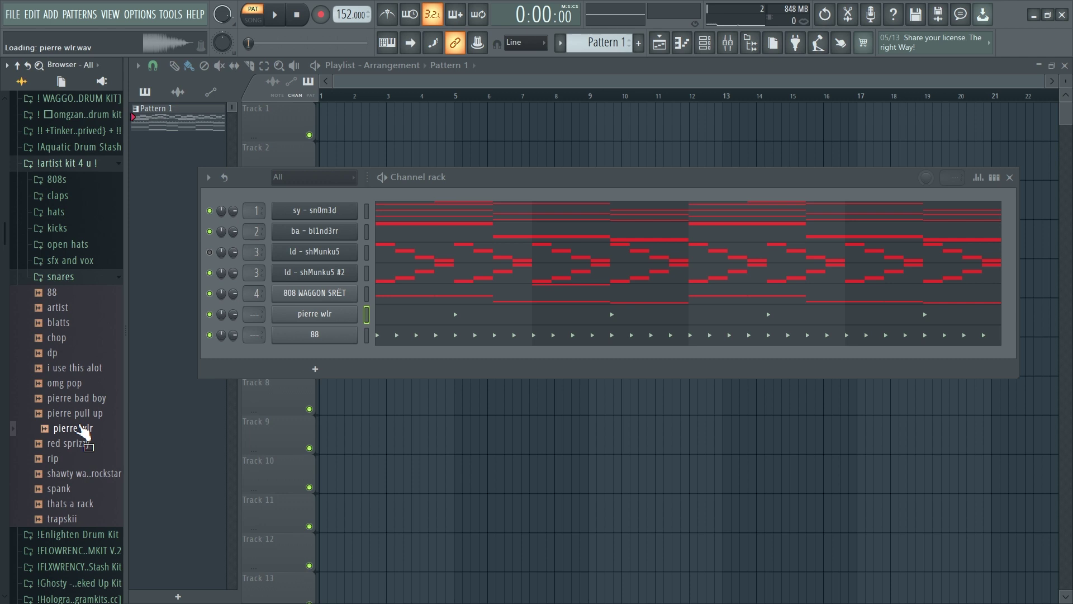
Add short C5 hi-hat roll notes to the 88 pattern and place patterns on playlist tracks 1–7
drag(84, 429, 102, 443)
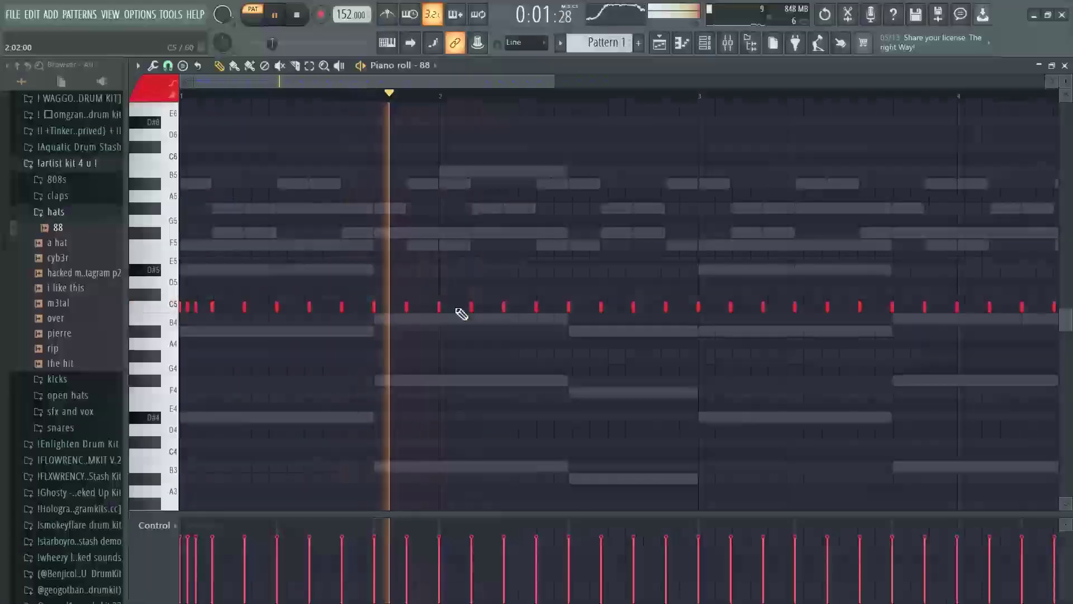
click(457, 307)
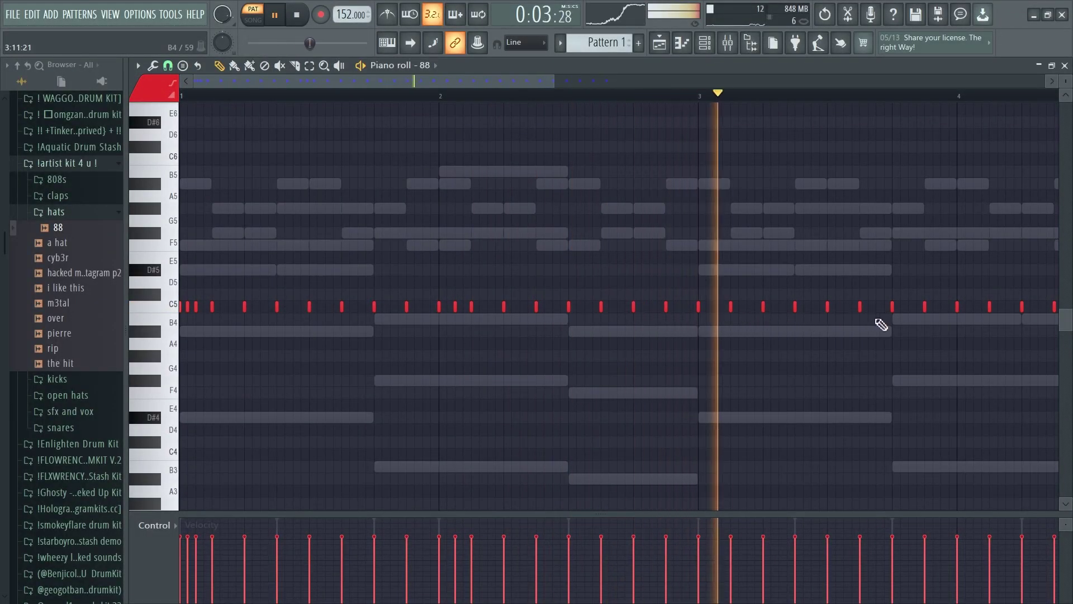
click(909, 306)
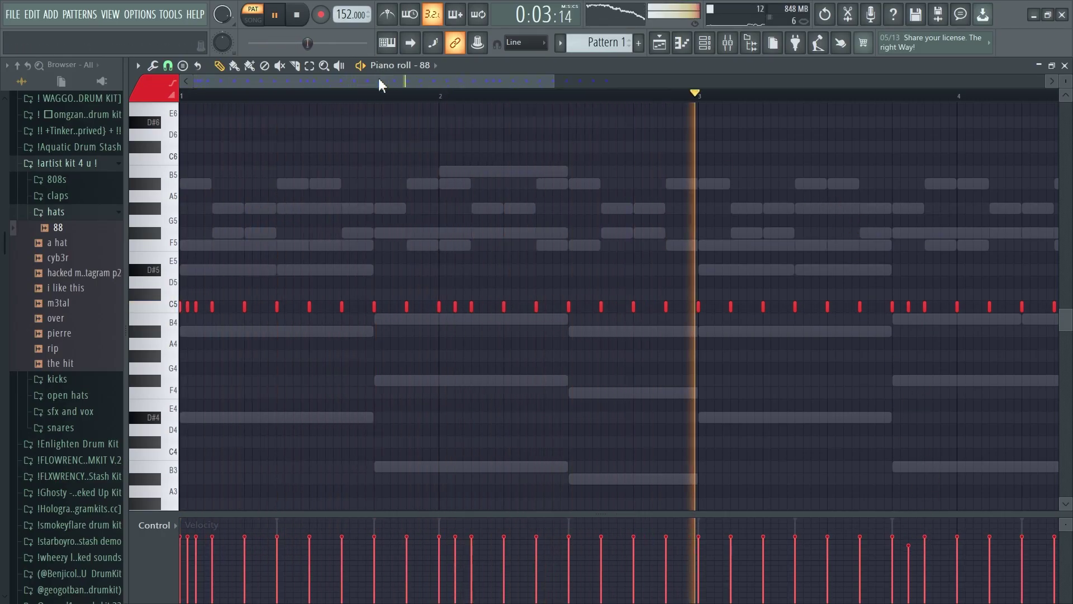
drag(378, 78, 537, 114)
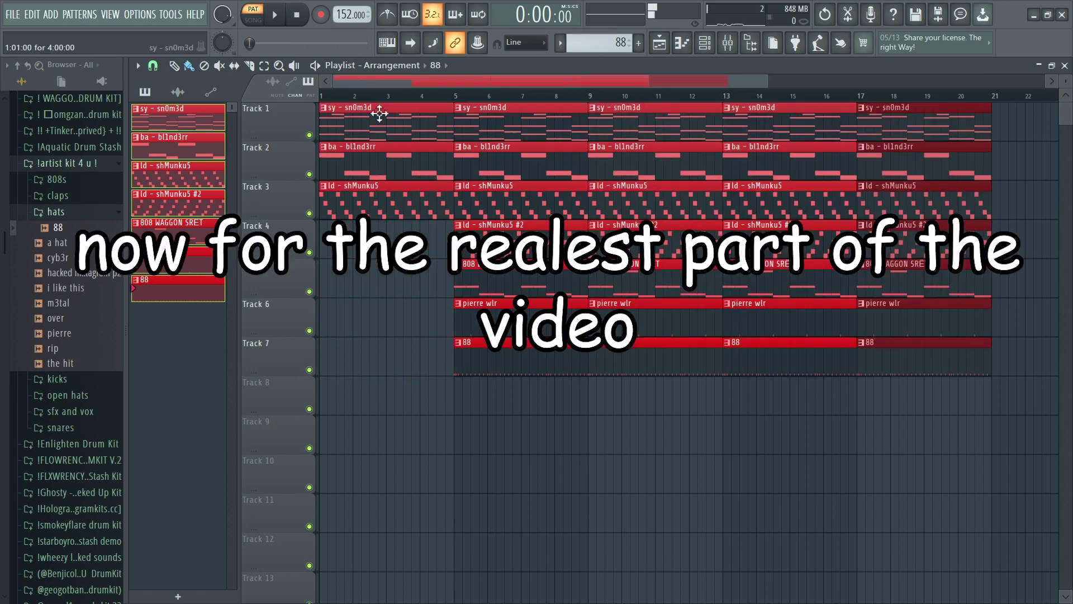
Play the arrangement from the start and duplicate the playlist clips further along toward bar 37
key(space)
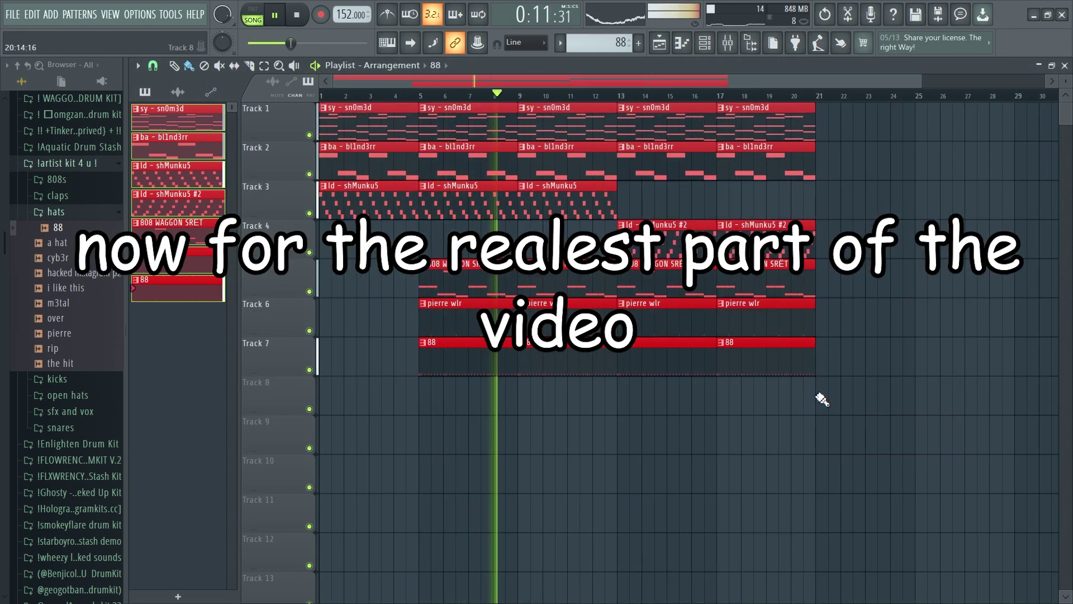
key(ctrl+b)
scroll(821, 399, down, 2)
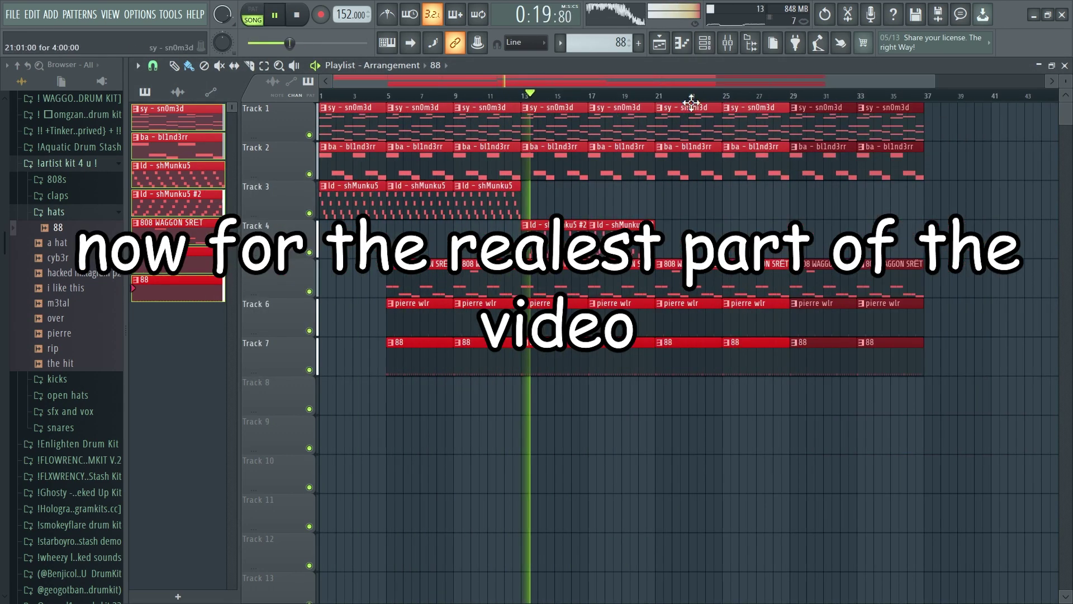